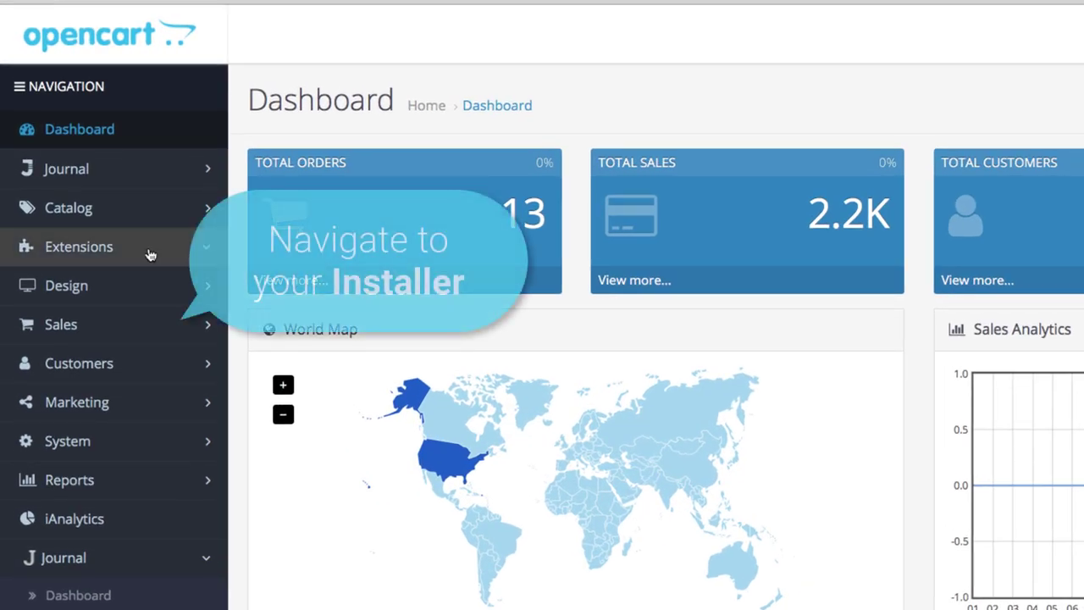
- Upload the Google Shopping .ocmod.zip through the Extension Installer, then open the Extensions list
left_click(100, 187)
left_click(133, 337)
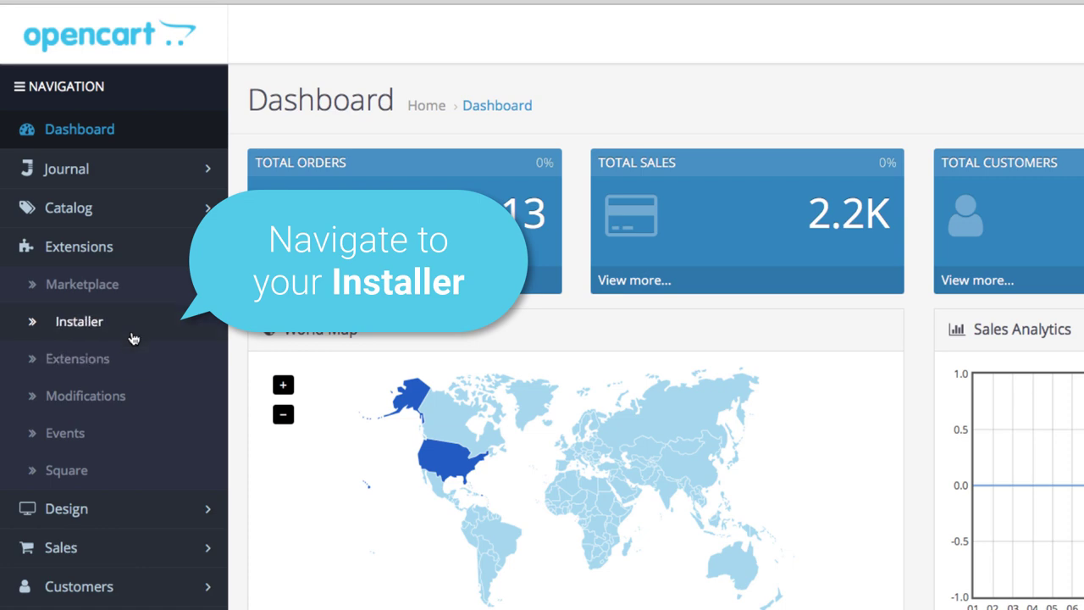
left_click(540, 287)
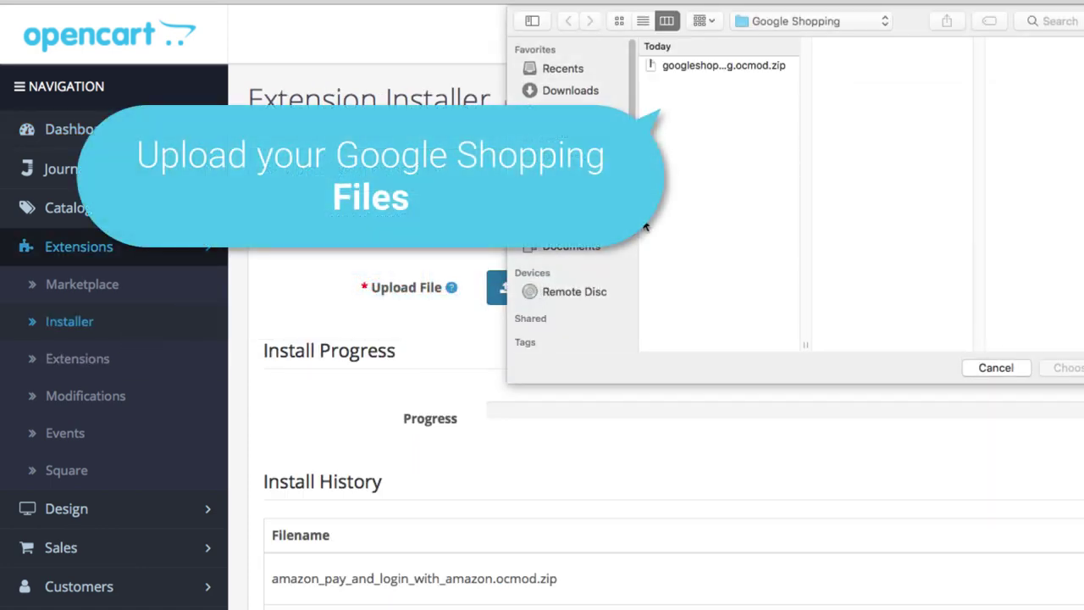
left_click(759, 69)
left_click(1066, 368)
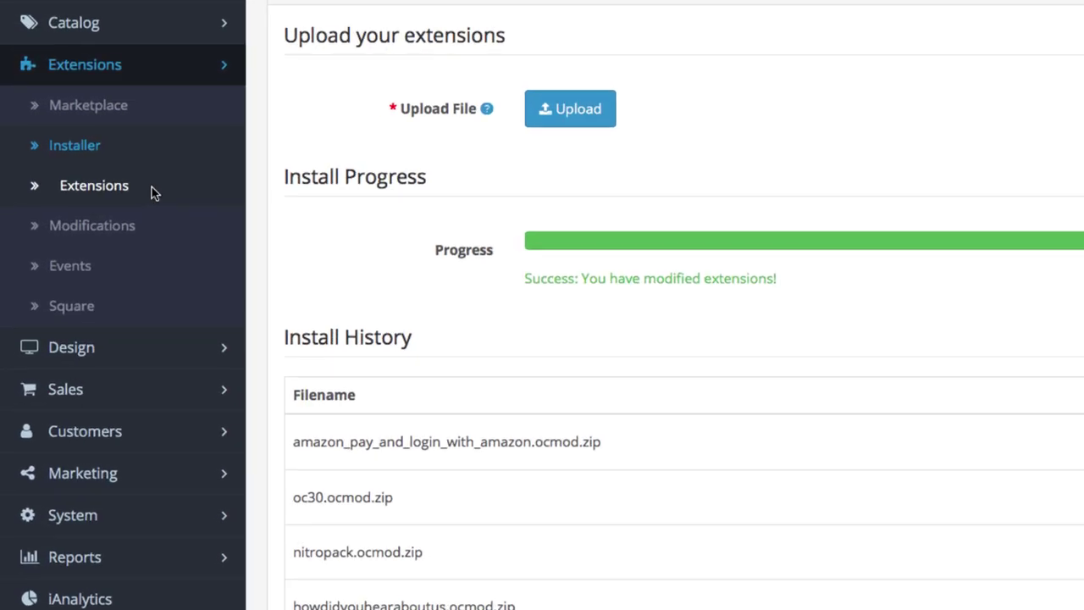
left_click(106, 240)
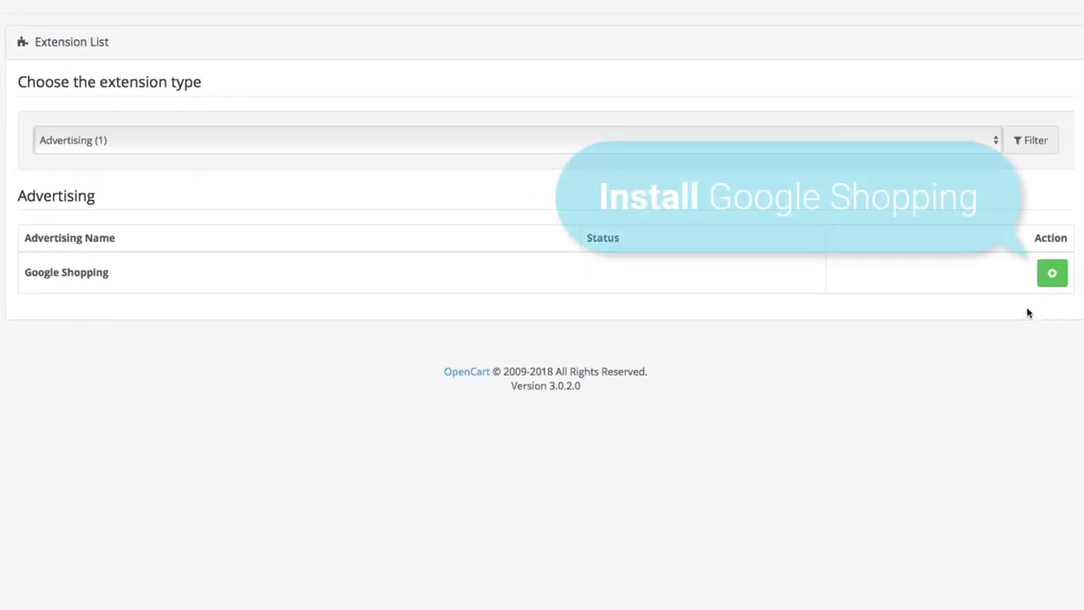
- Install Google Shopping under Advertising and open its Your Store edit page
left_click(1047, 274)
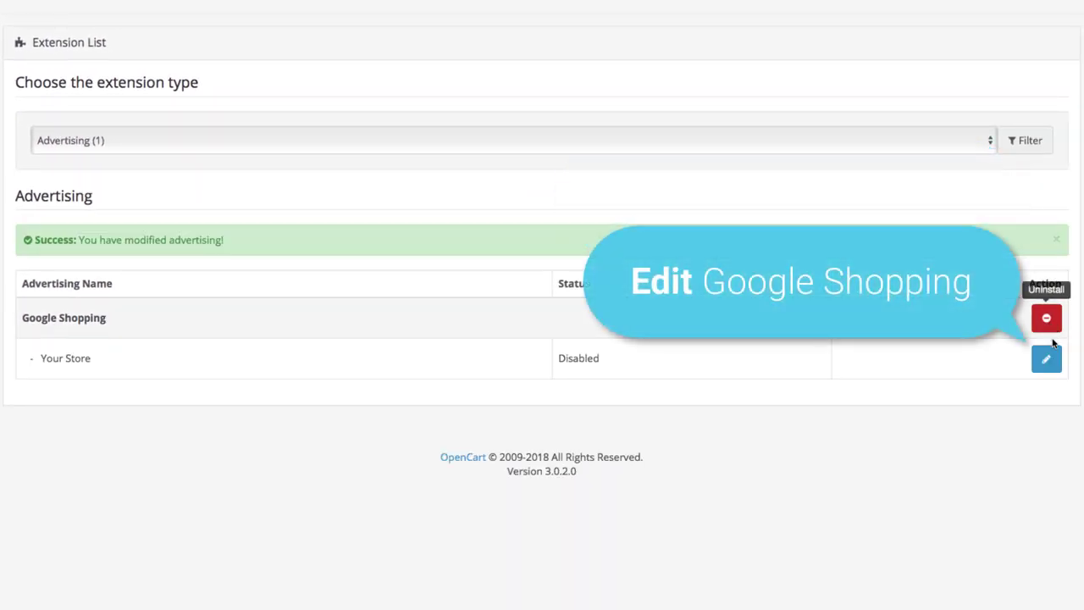
left_click(1047, 361)
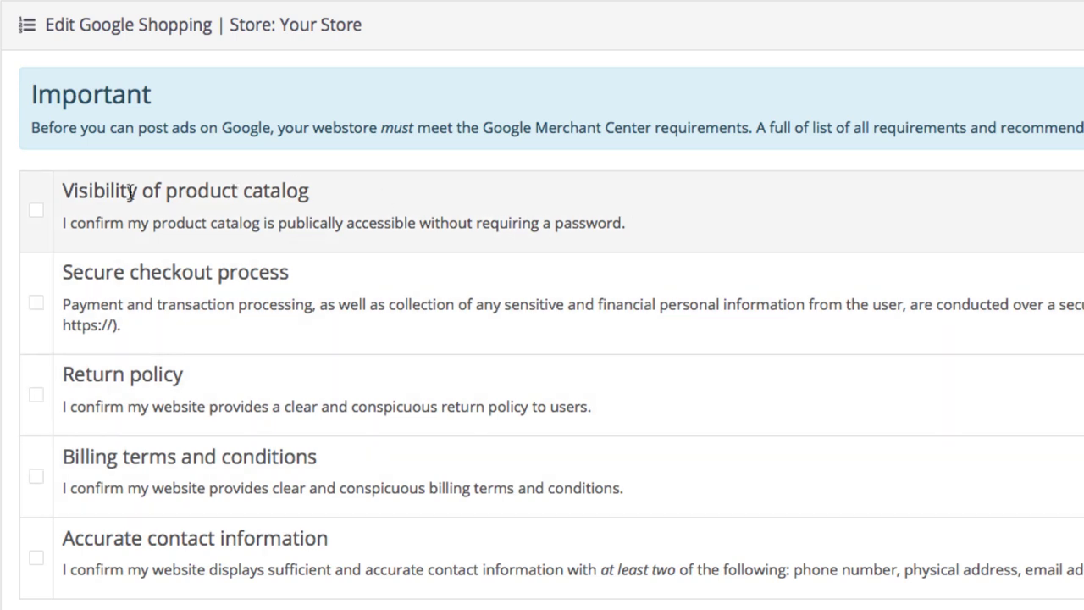
- Tick all five requirements: public catalog, secure checkout, return policy, billing terms, contact info
left_click(35, 213)
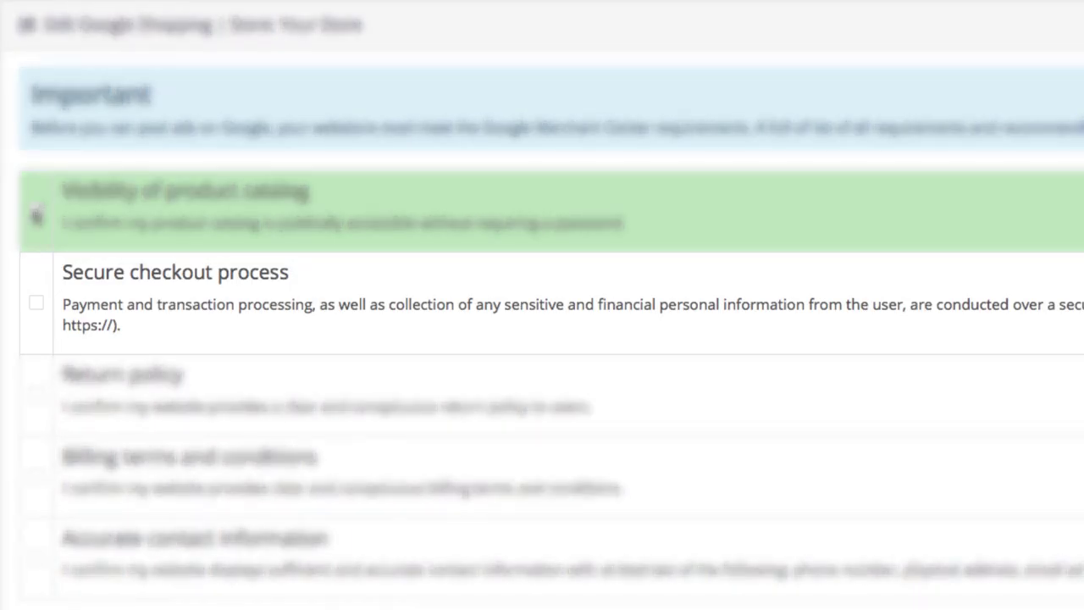
left_click(36, 307)
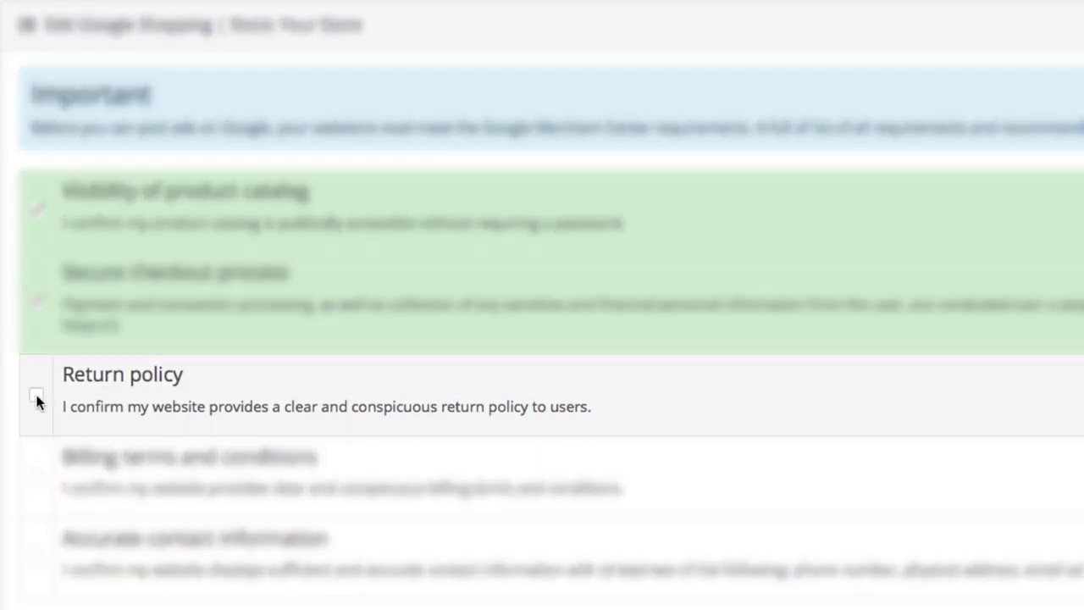
left_click(36, 396)
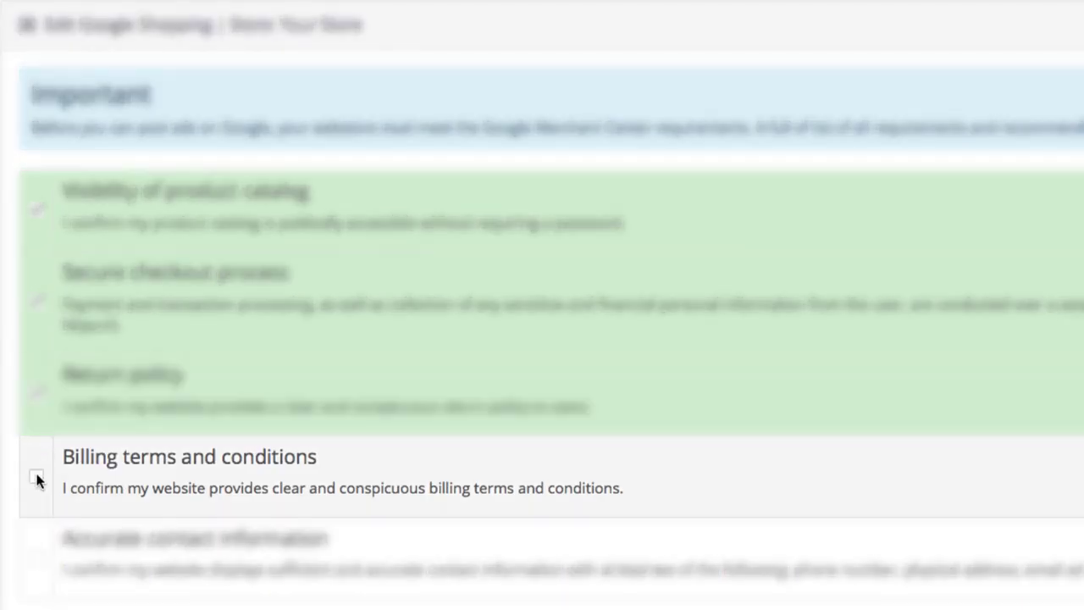
left_click(36, 478)
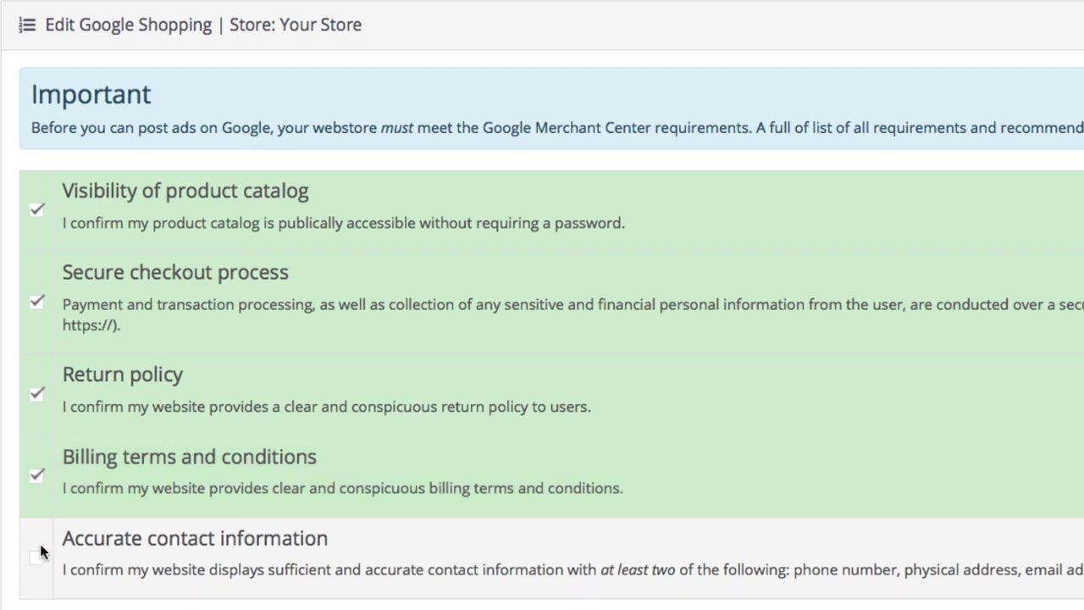
left_click(37, 558)
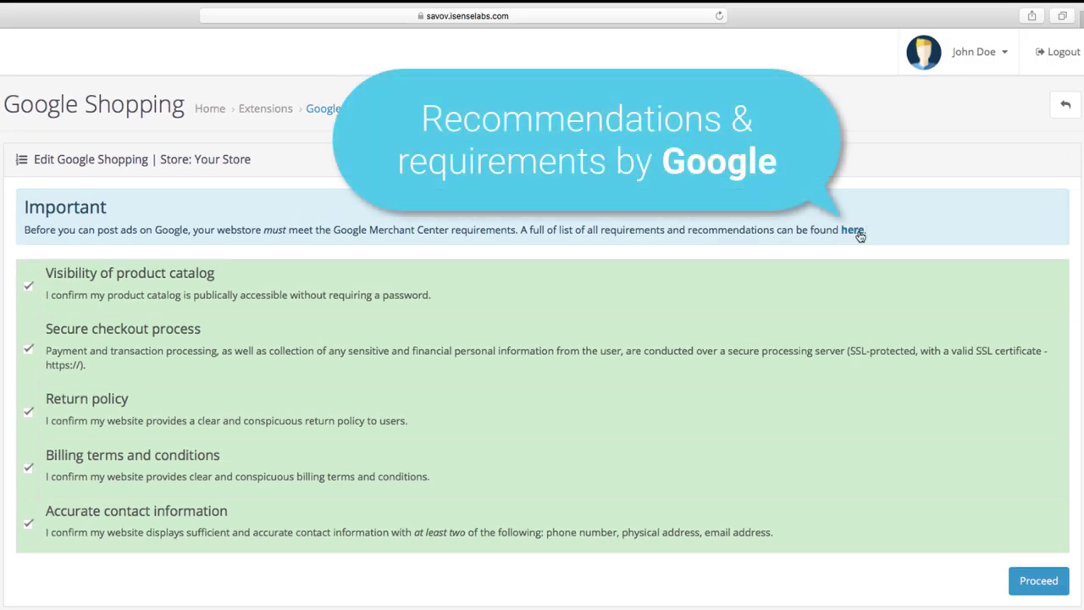
- Review Google's Merchant Center guidelines page, then return to the Google Shopping extension
left_click(859, 237)
left_click(773, 39)
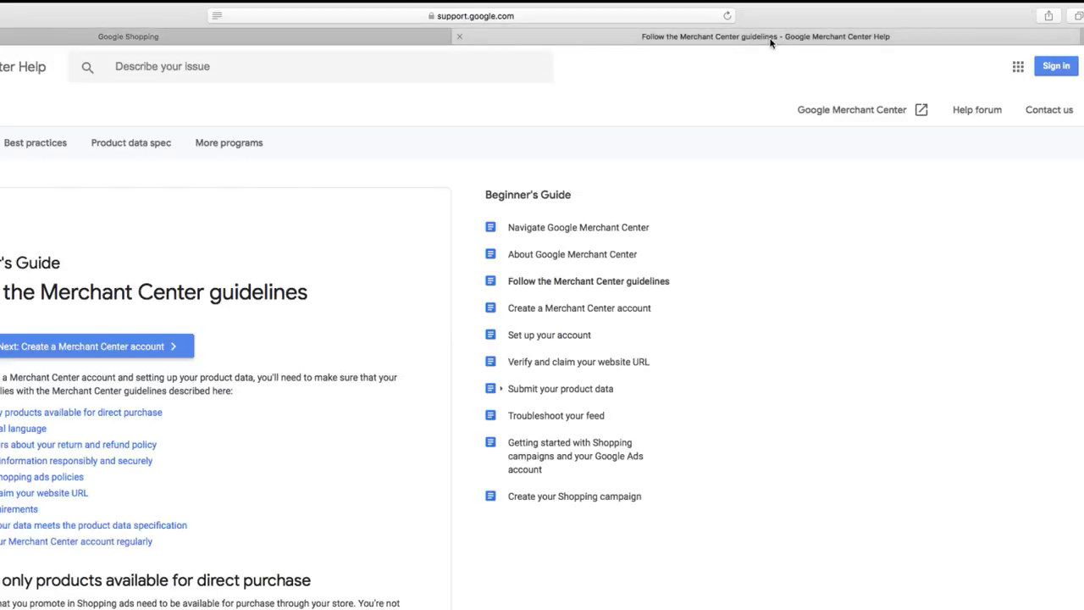
left_click(399, 39)
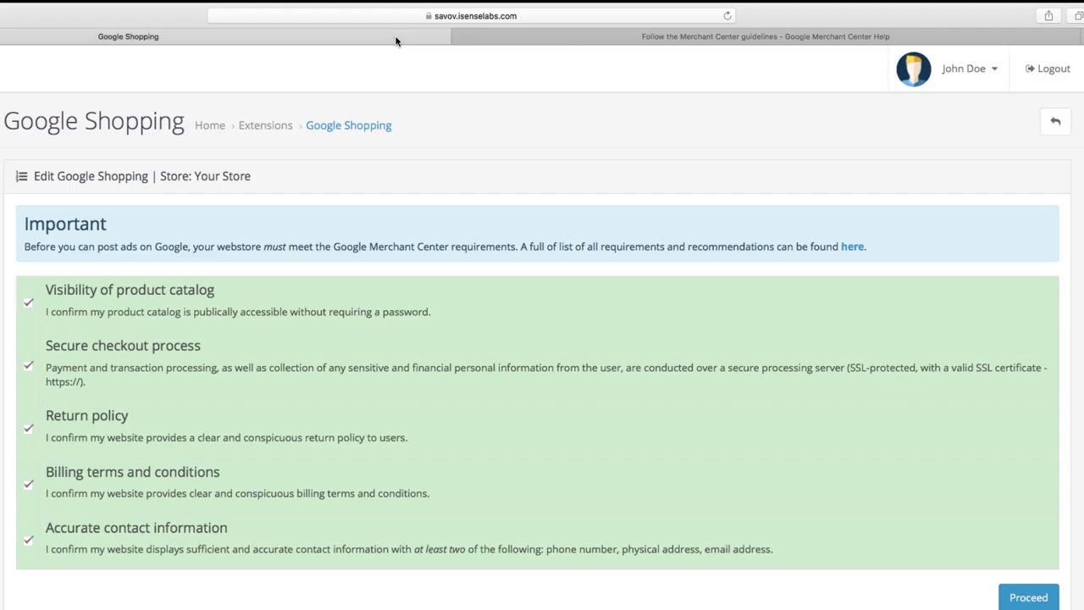
- Proceed to Step 1 Connect and open the Google Shopping for OpenCart website
left_click(1024, 602)
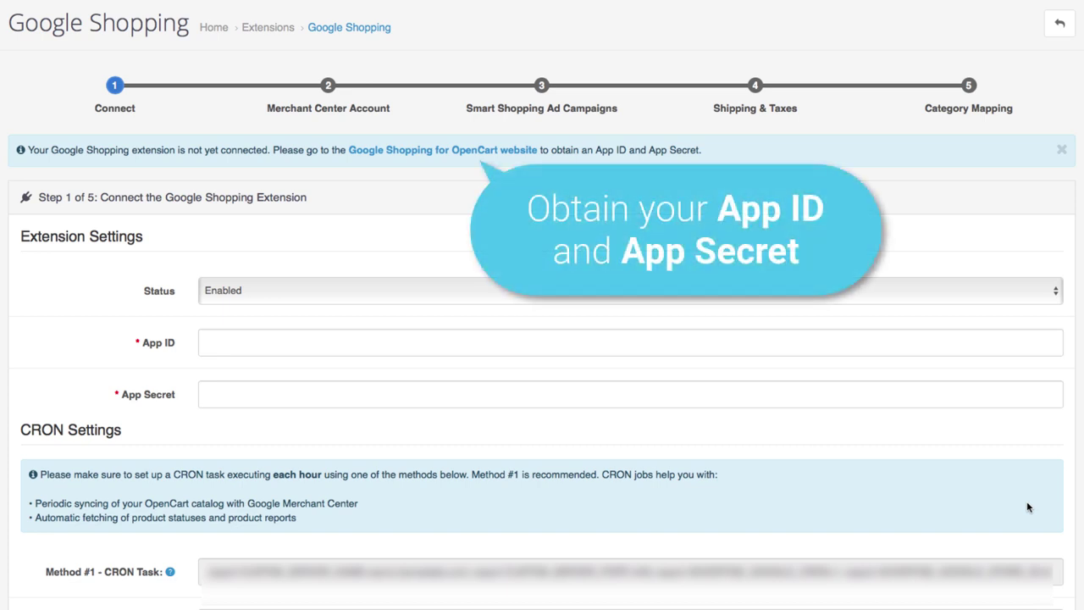
scroll(1026, 508, "down", 3)
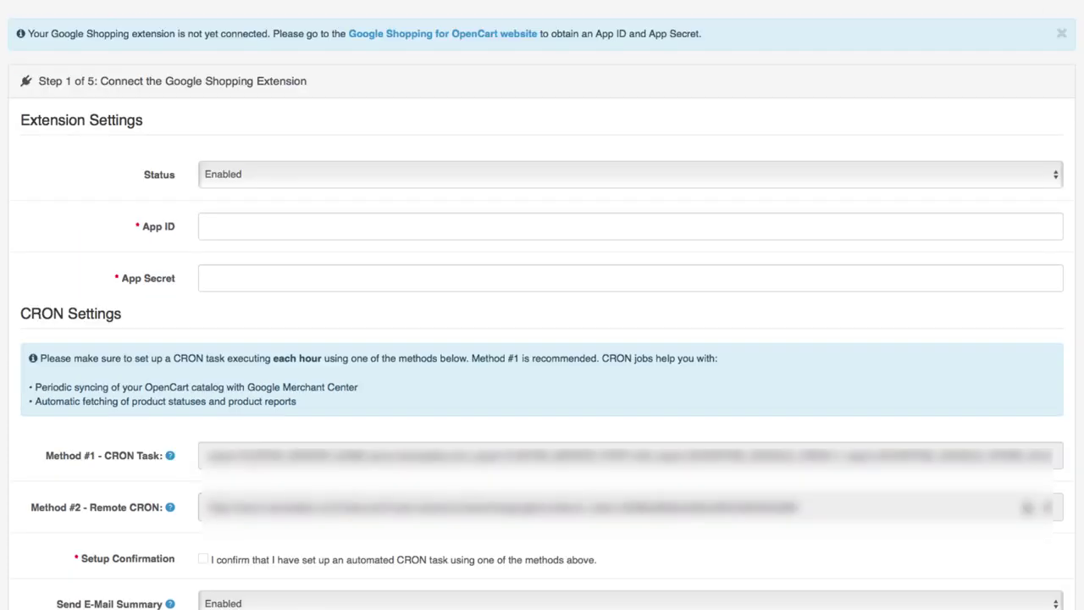
left_click(508, 37)
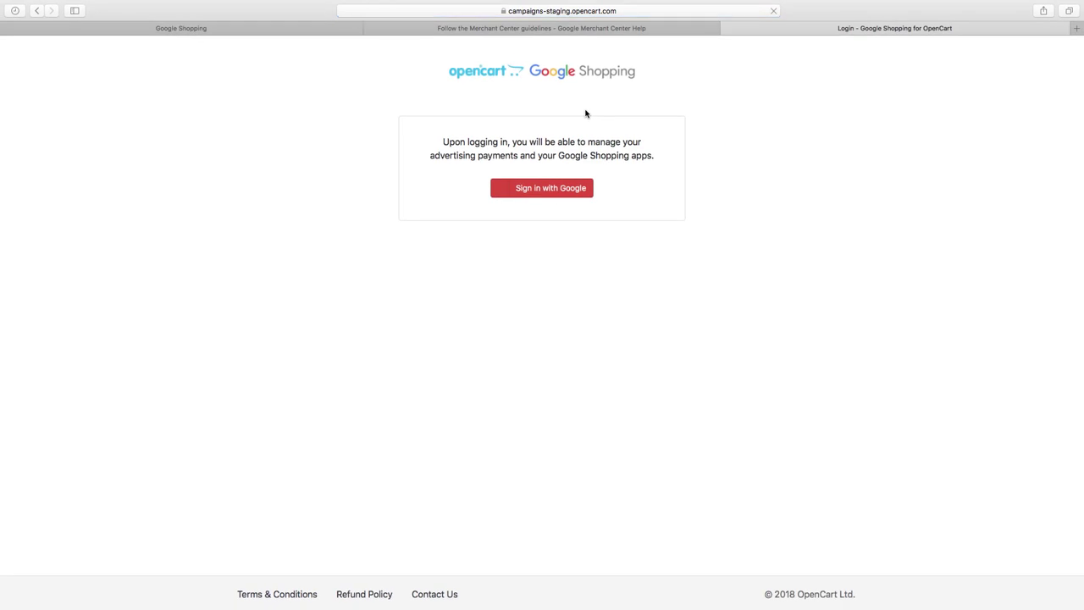
- Sign in with Google using the chosen account and its password
left_click(560, 193)
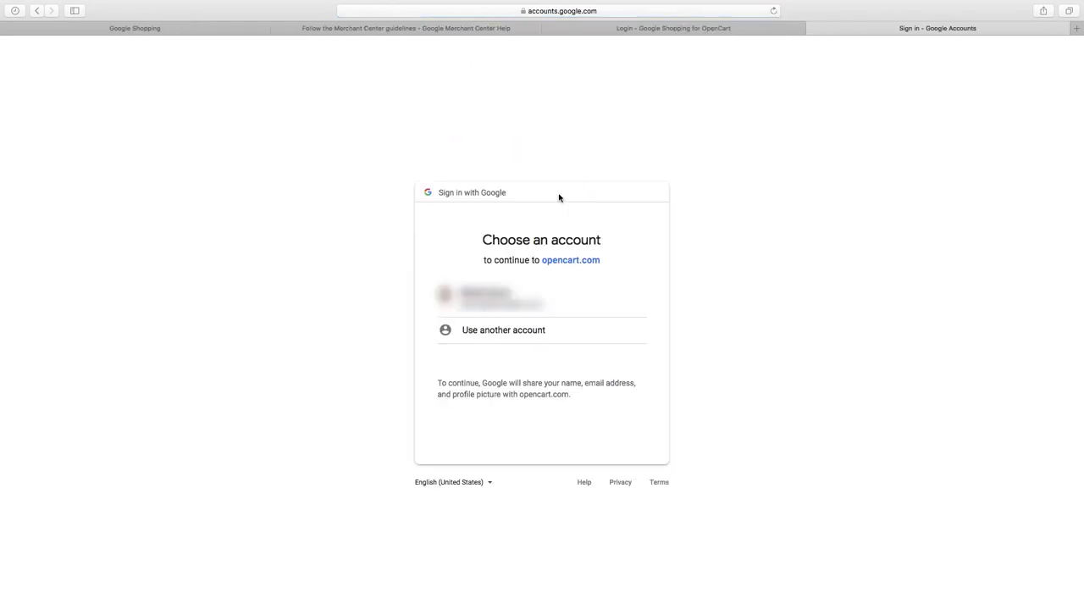
left_click(521, 313)
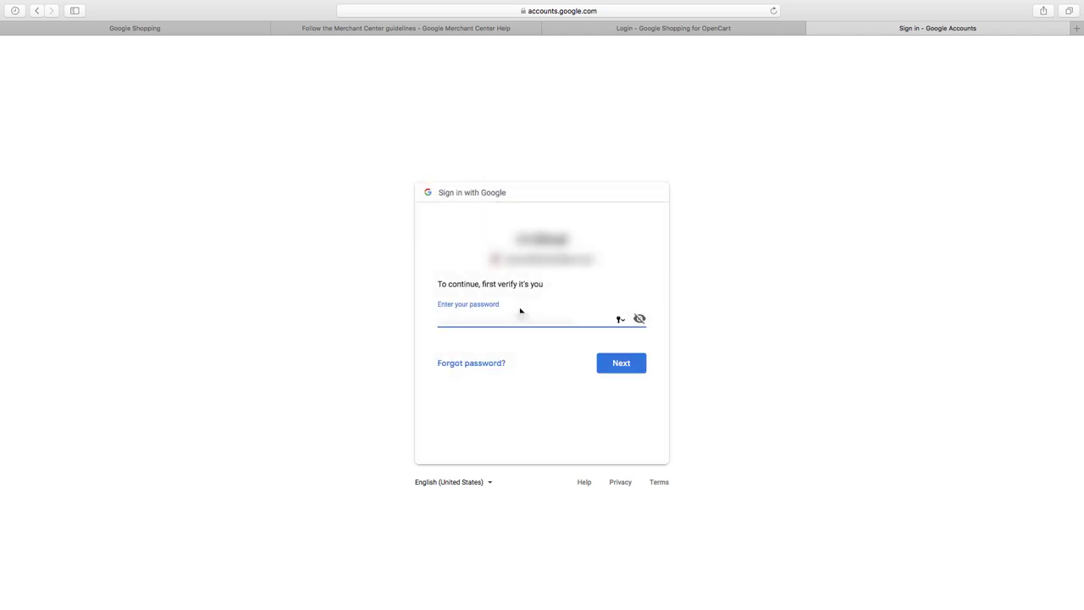
type("pass")
key("Return")
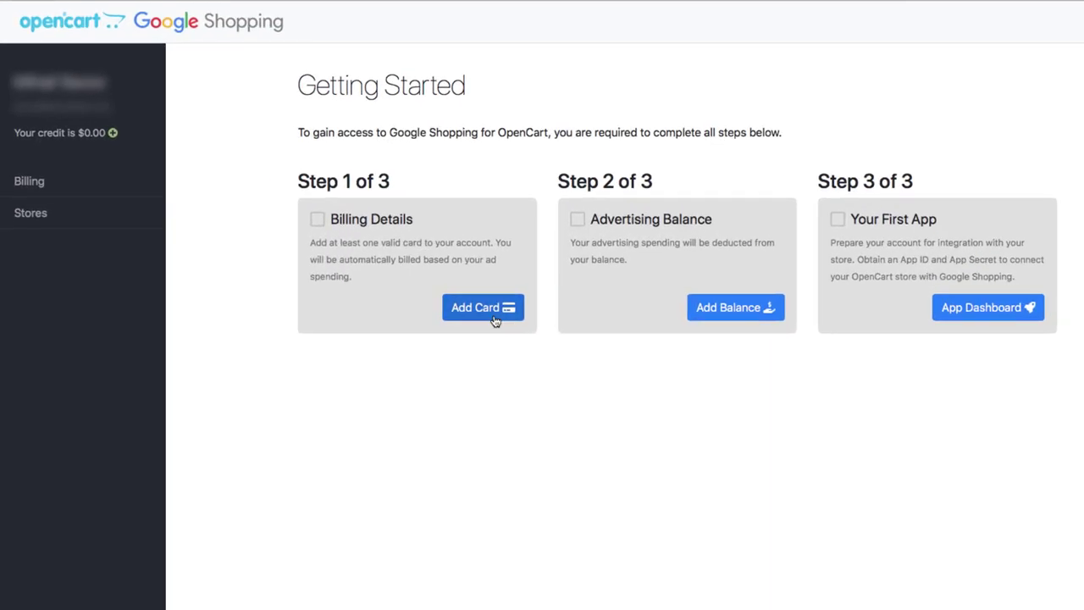
- Add a payment card, authorize charges, and save the billing details
left_click(495, 320)
left_click(314, 181)
type("4242424242424242")
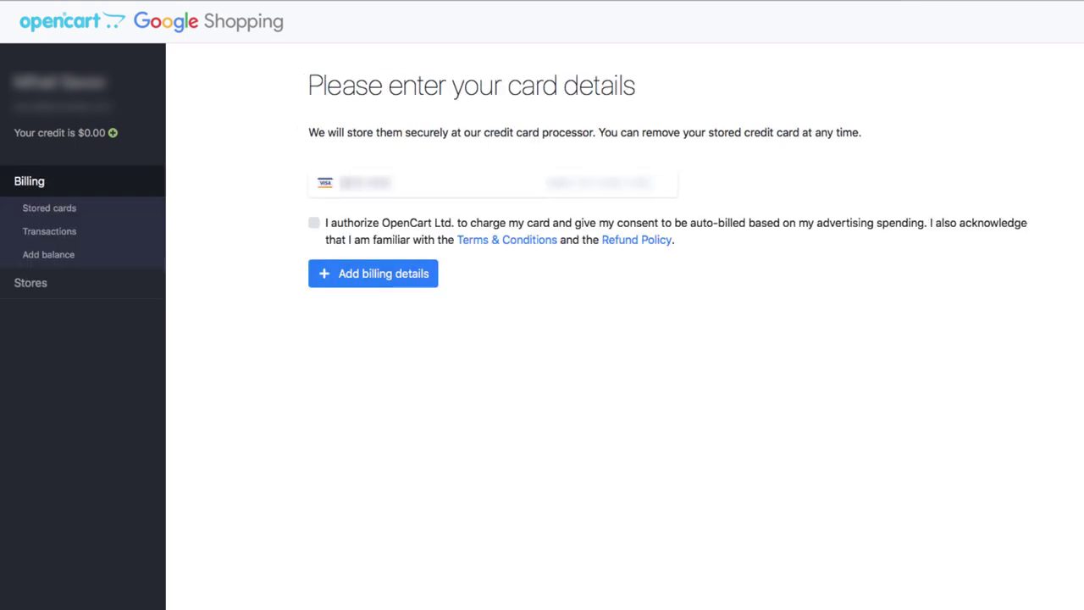
type("424242424242")
left_click(374, 225)
left_click(376, 274)
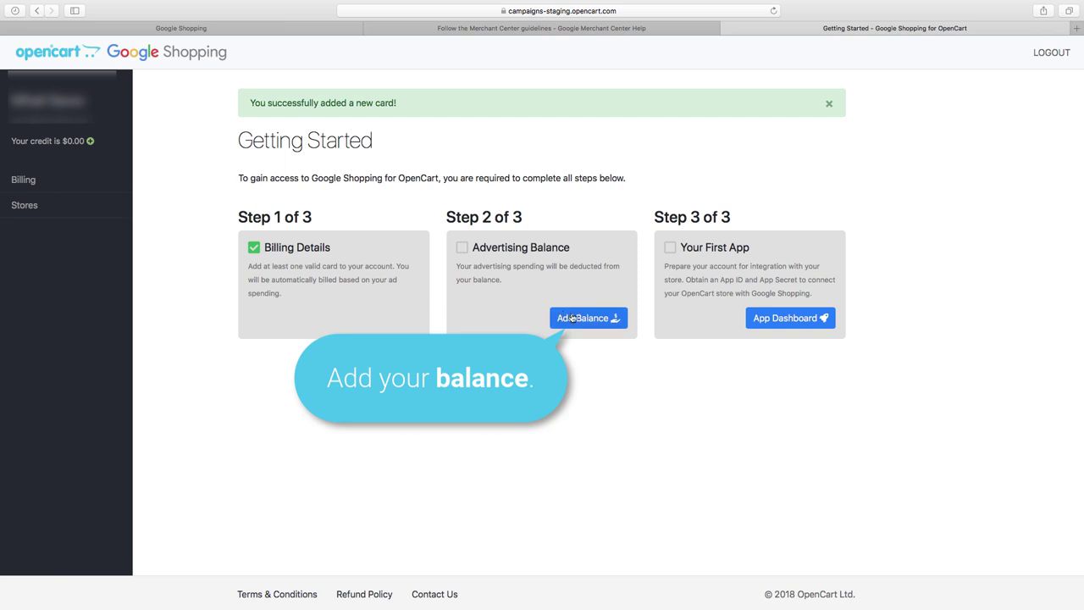
- Add 100.00 advertising credit, accepting the 5.00% service fee terms
left_click(583, 321)
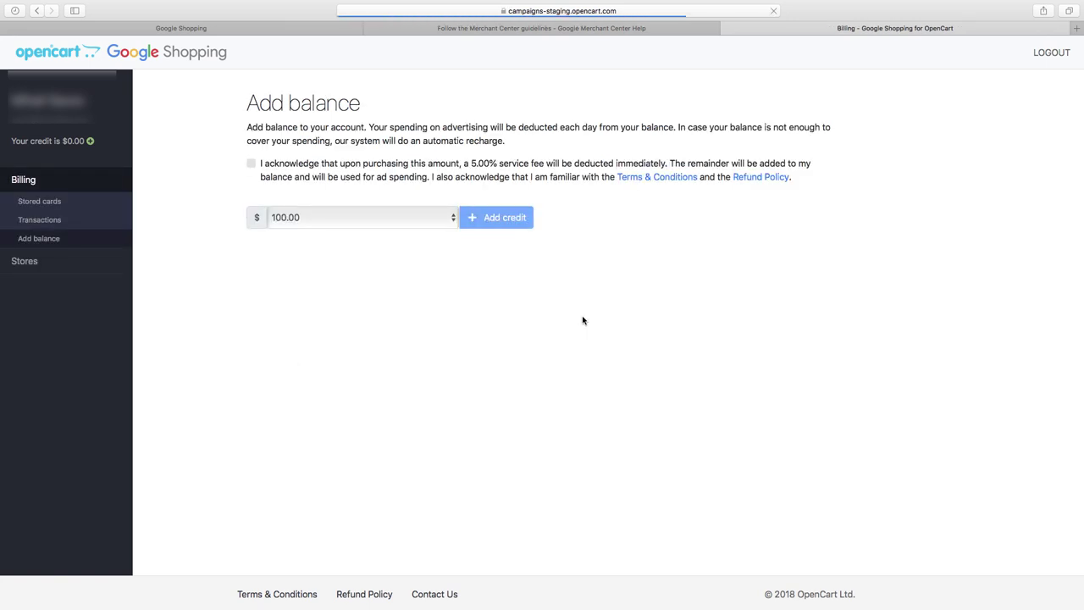
left_click(447, 217)
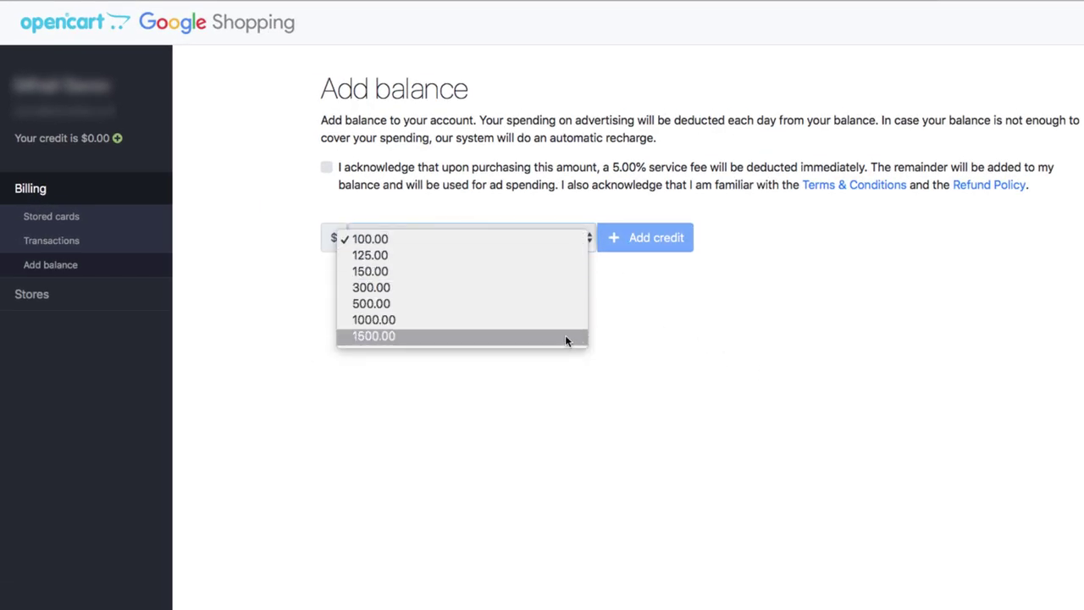
left_click(545, 238)
left_click(326, 170)
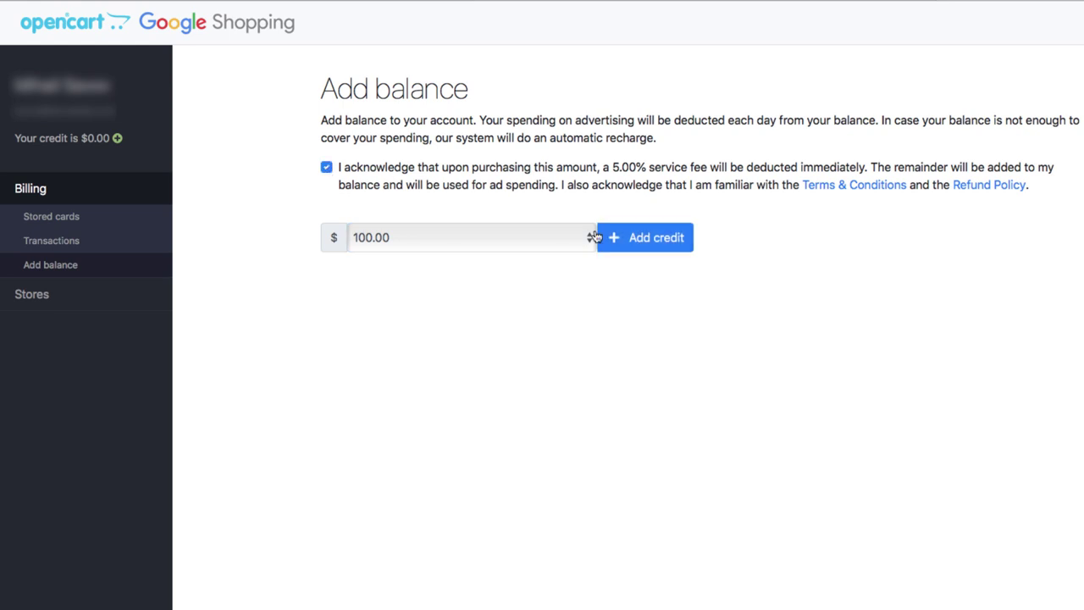
left_click(637, 245)
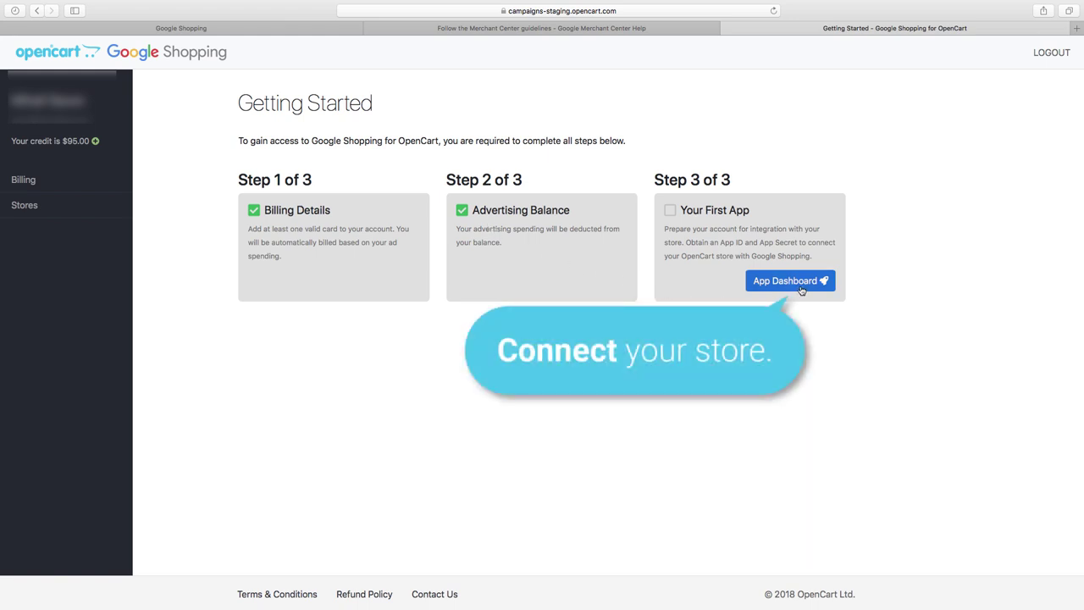
- Connect a new store named 'Your Store' in the App Dashboard and select its App ID
left_click(801, 290)
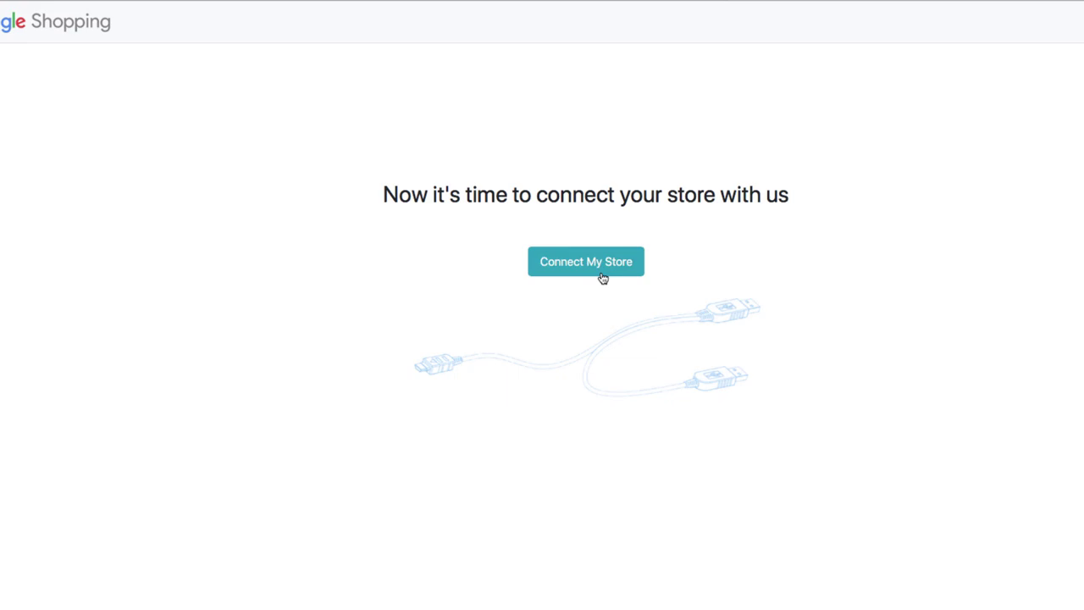
left_click(602, 278)
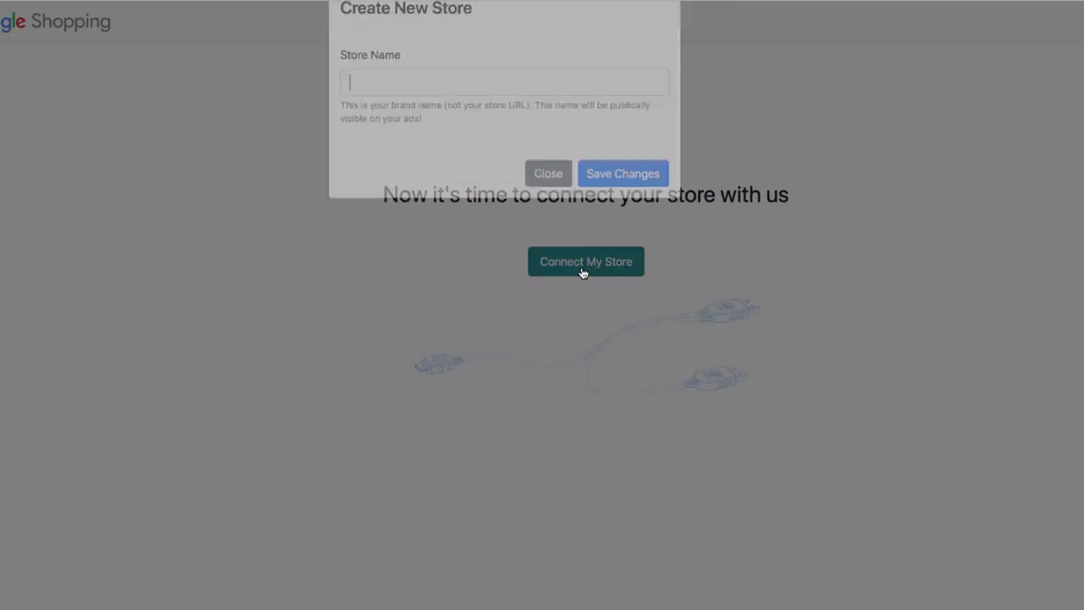
type("Your Store")
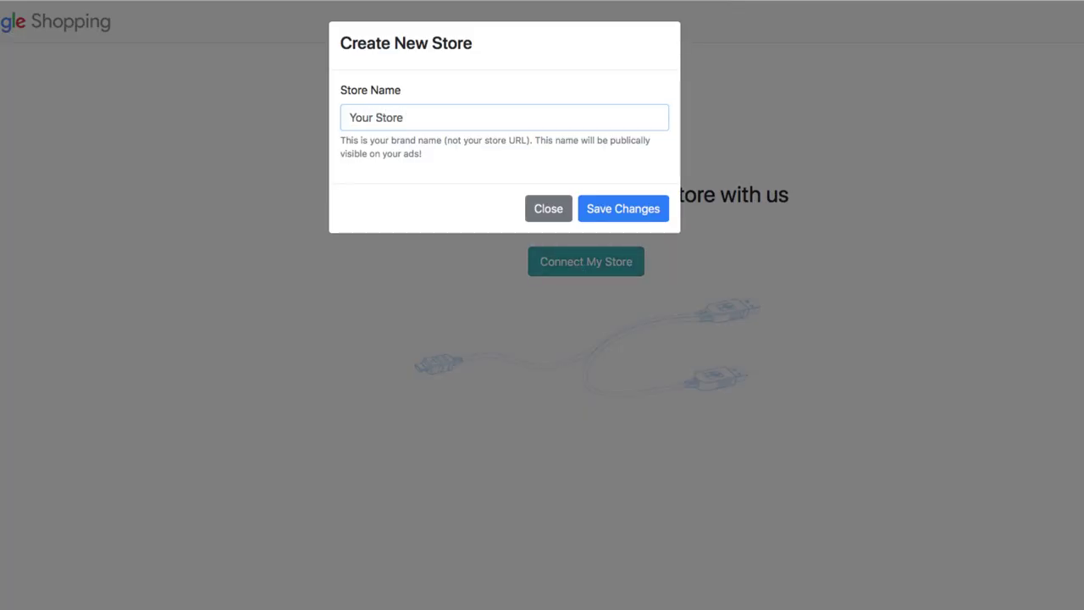
left_click(627, 216)
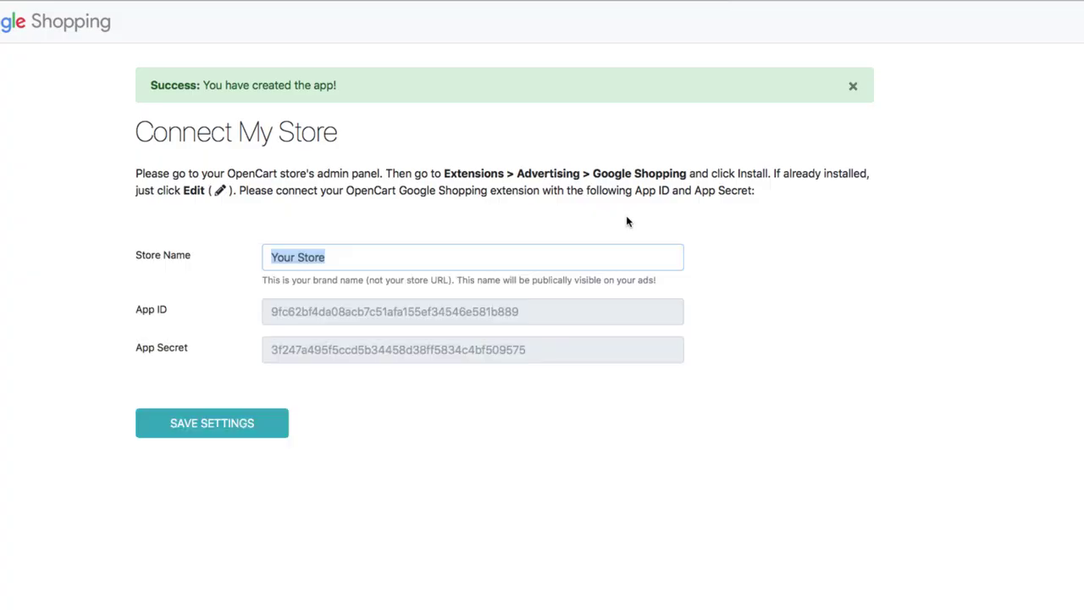
left_click_drag(562, 312, 275, 311)
- Copy the App ID and App Secret into the extension's credential fields
right_click(282, 312)
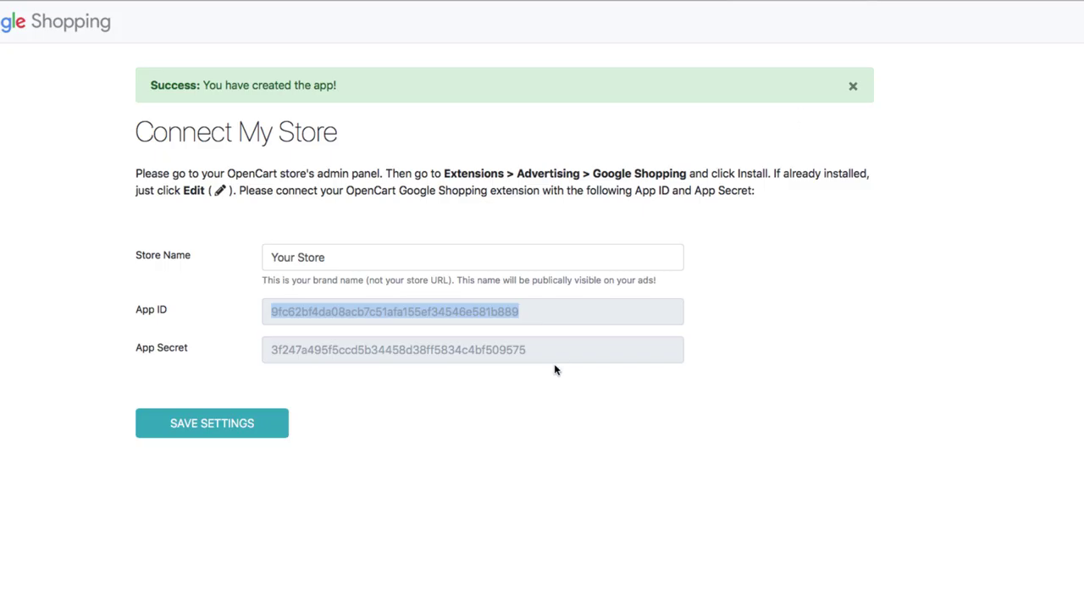
left_click_drag(542, 349, 279, 350)
right_click(302, 350)
left_click(351, 416)
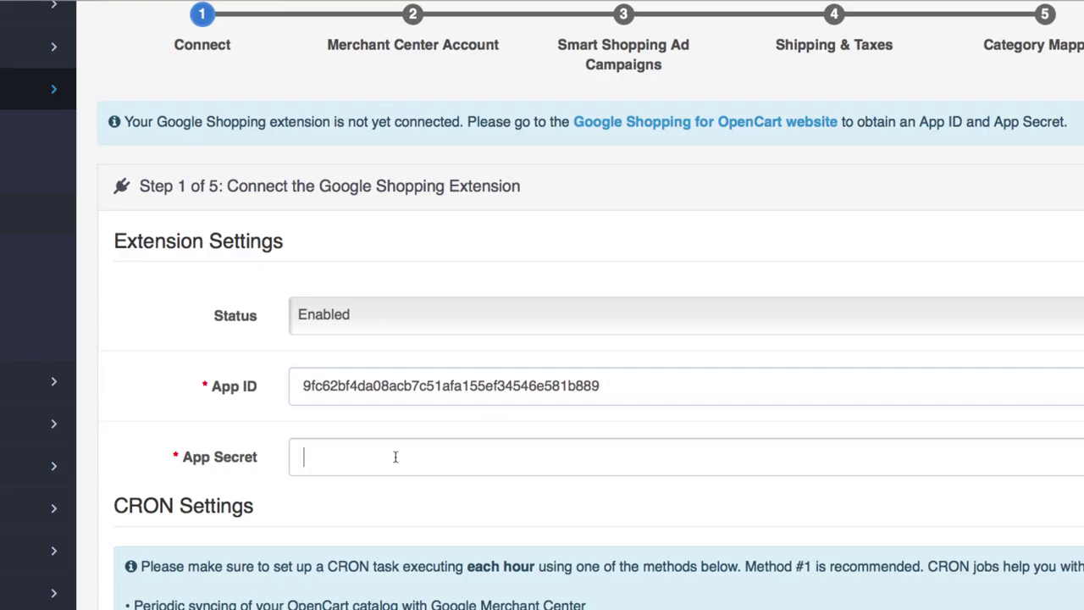
key("super+v")
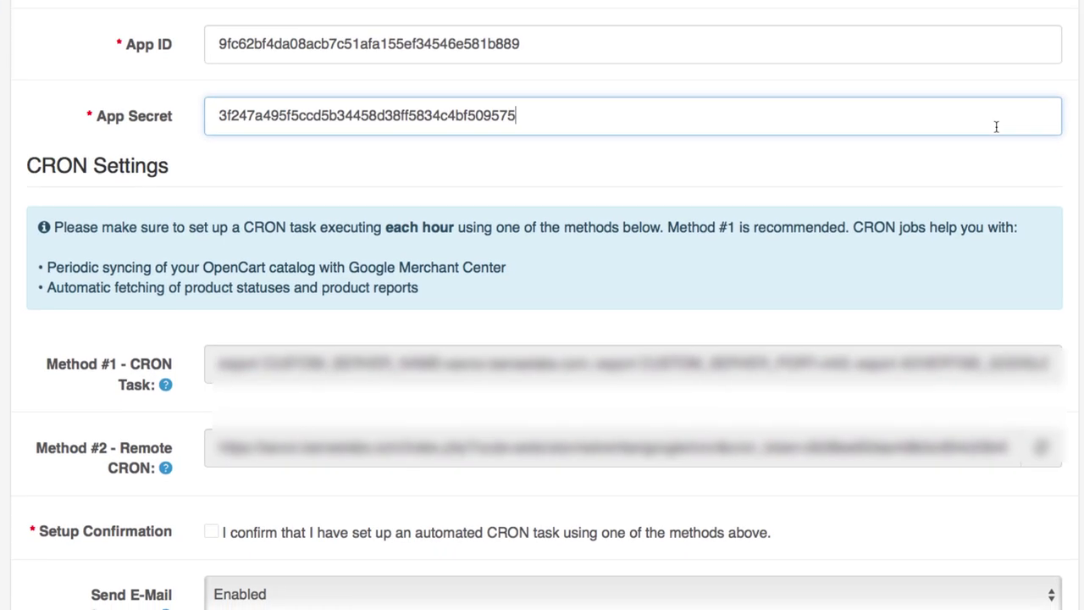
- Confirm the hourly CRON task, connect the extension, and pick the own Merchant Center account option
scroll(996, 126, "down", 5)
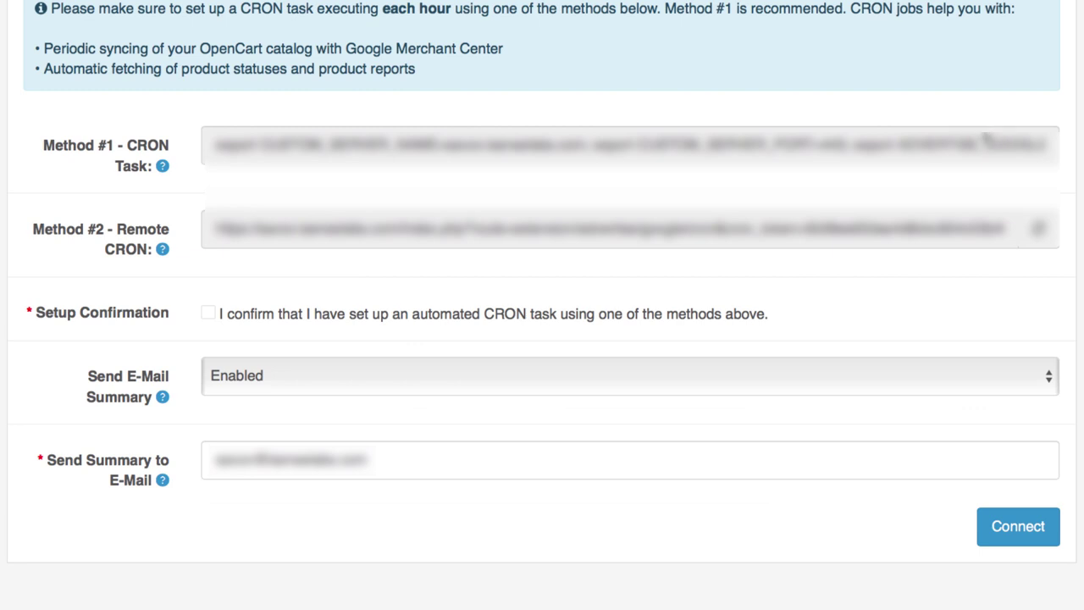
left_click(206, 314)
left_click(1037, 535)
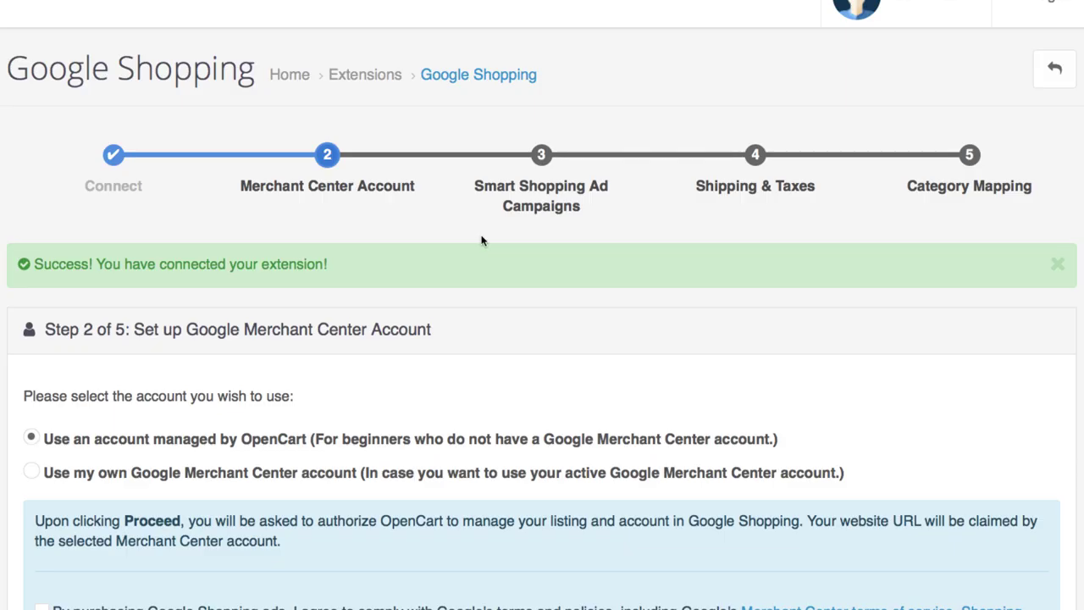
scroll(481, 240, "down", 2)
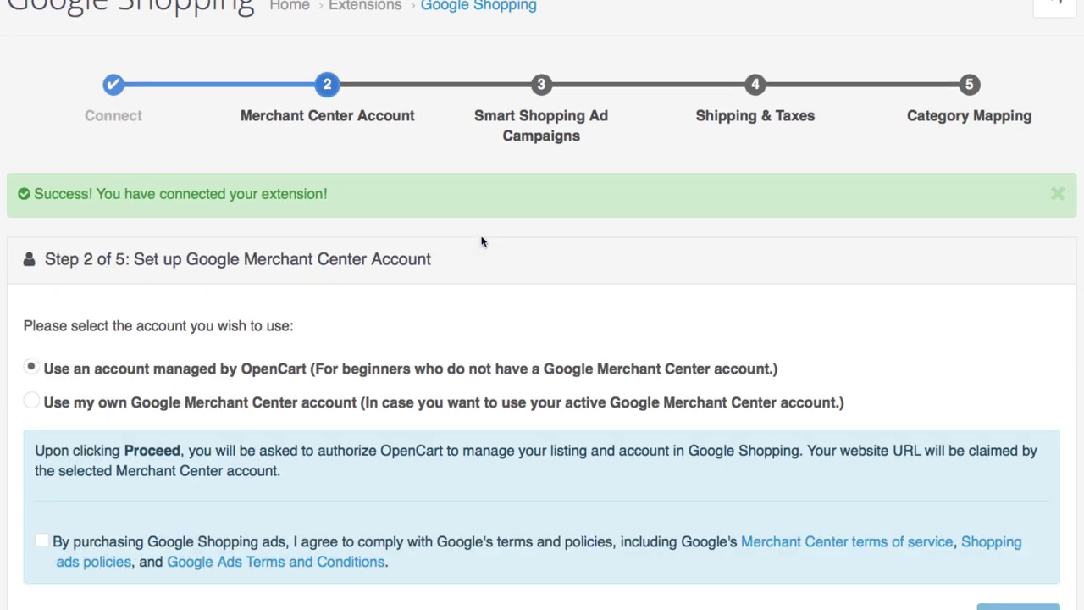
left_click(193, 404)
- Choose 'Use an account managed by OpenCart', accept the Shopping ads terms, and proceed
left_click(193, 373)
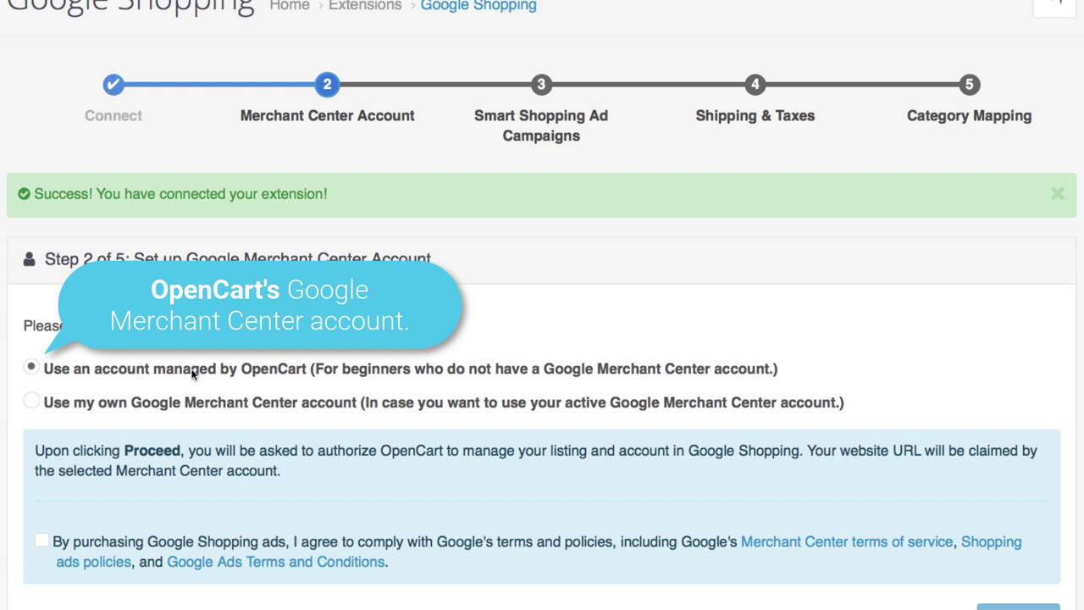
left_click(42, 542)
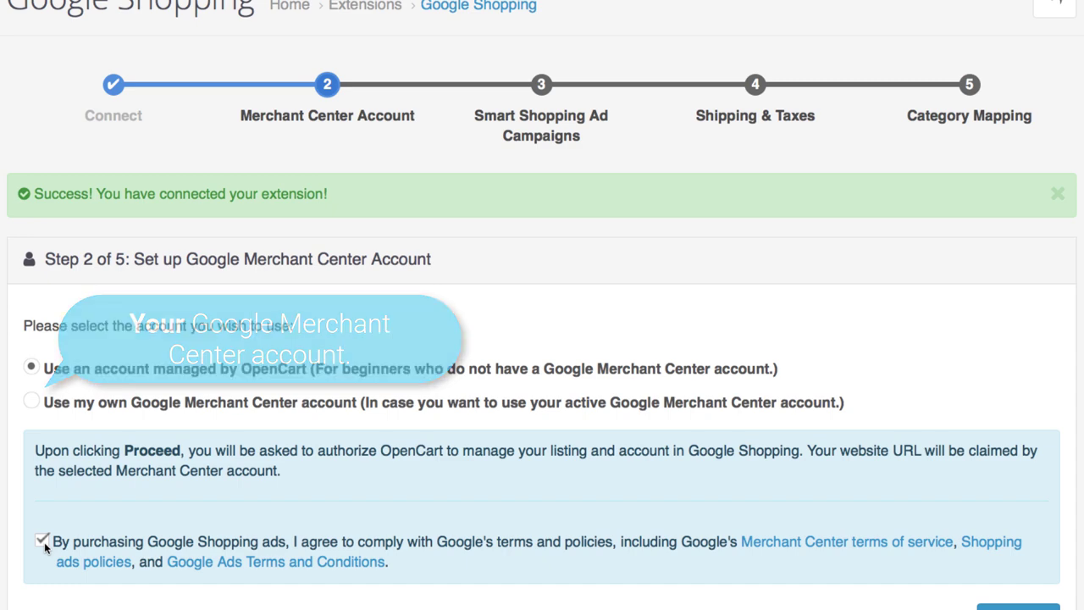
scroll(44, 535, "down", 2)
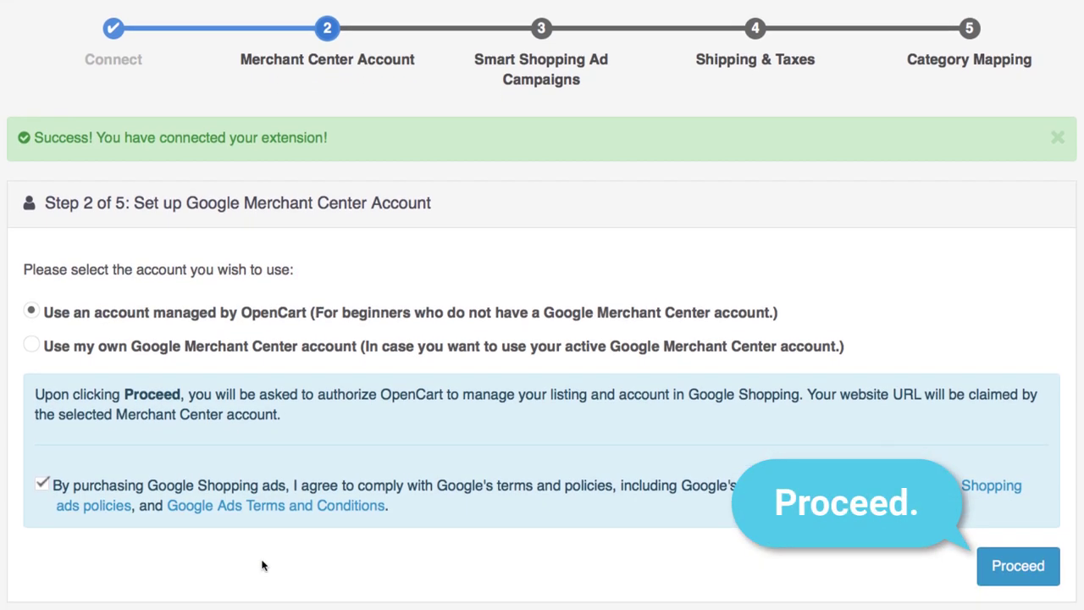
left_click(1042, 568)
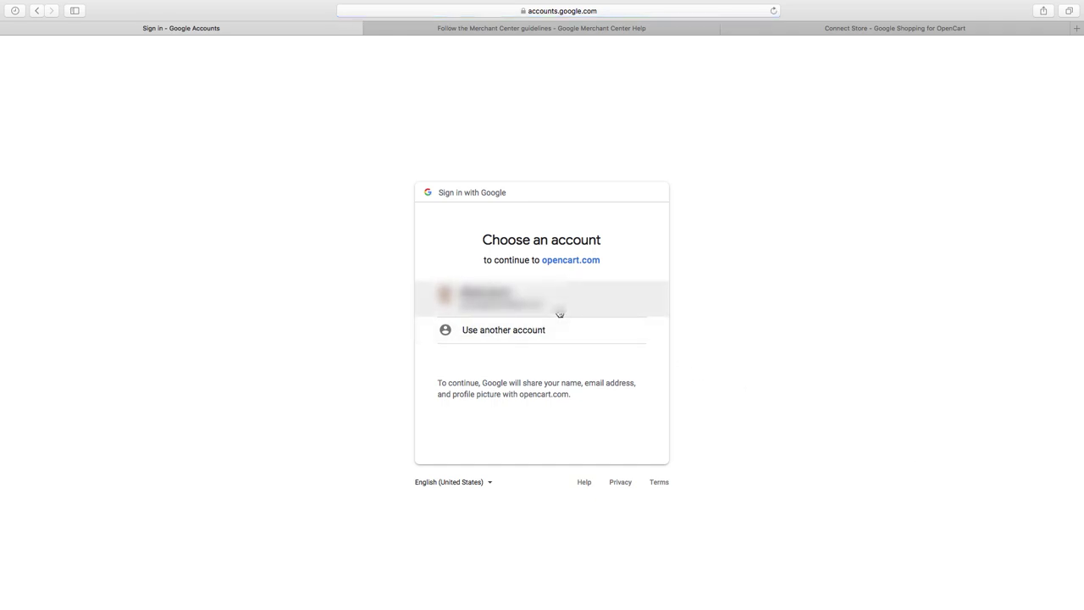
- Pick the existing Google account and allow opencart.com access
left_click(559, 314)
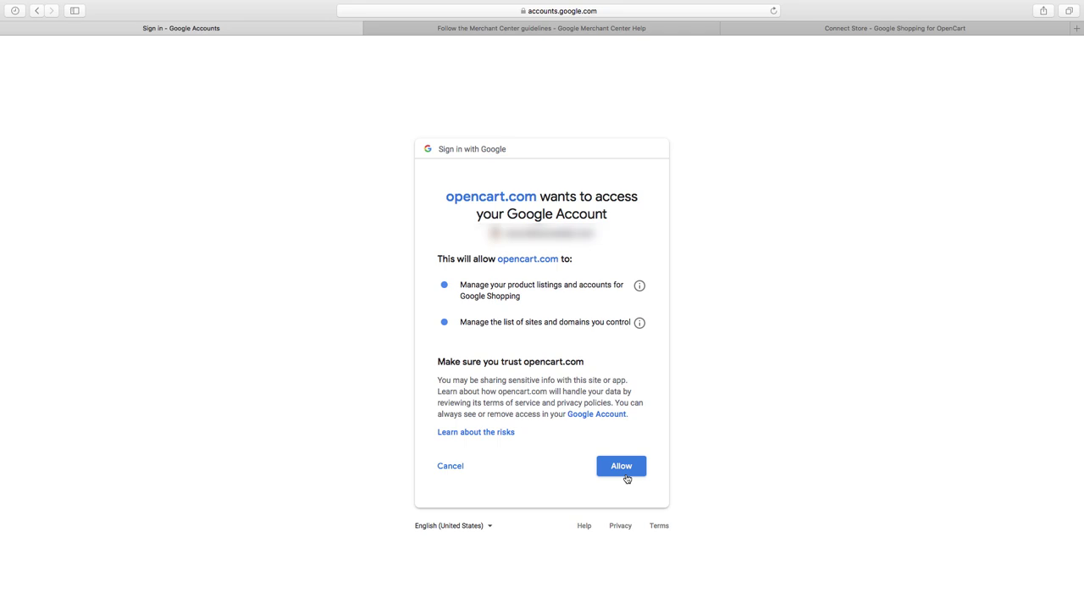
left_click(626, 479)
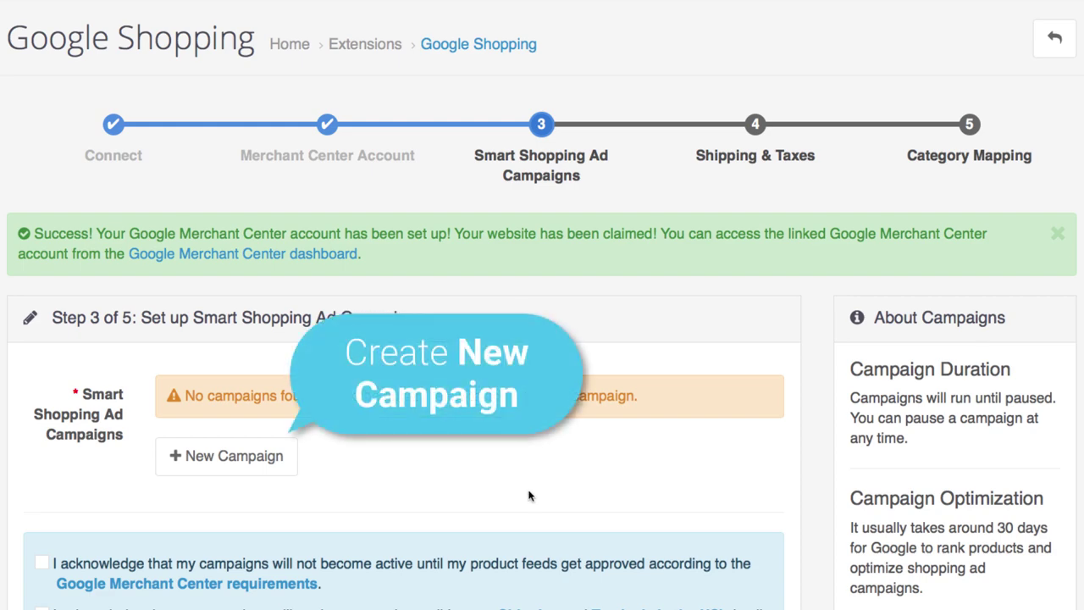
- Start a new campaign named 'My First Campaign', set to Paused and targeting United States
left_click(277, 468)
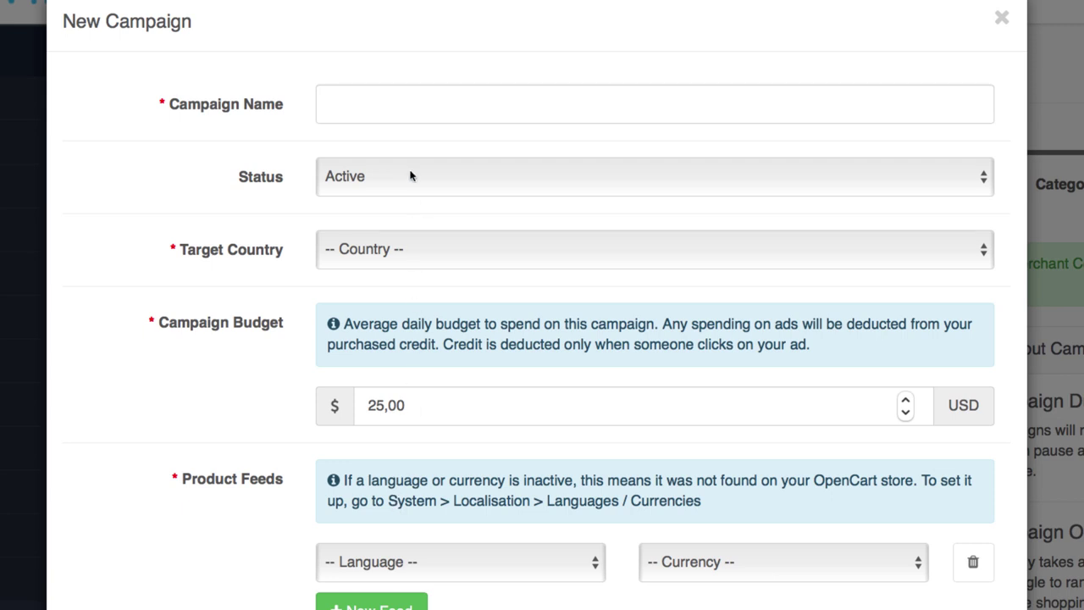
left_click(415, 116)
type("My ")
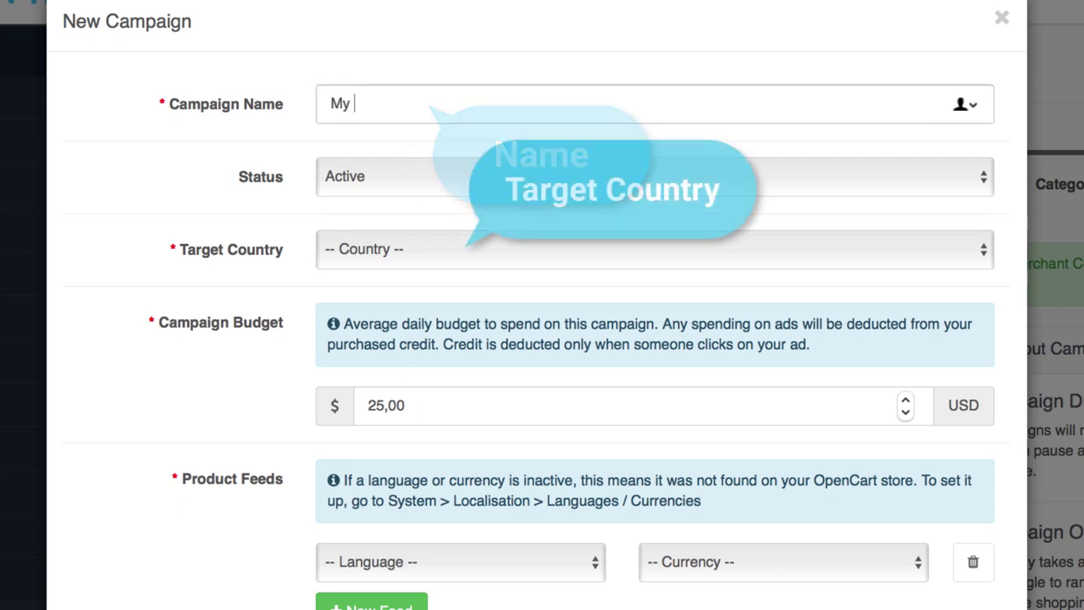
type("First Campaign")
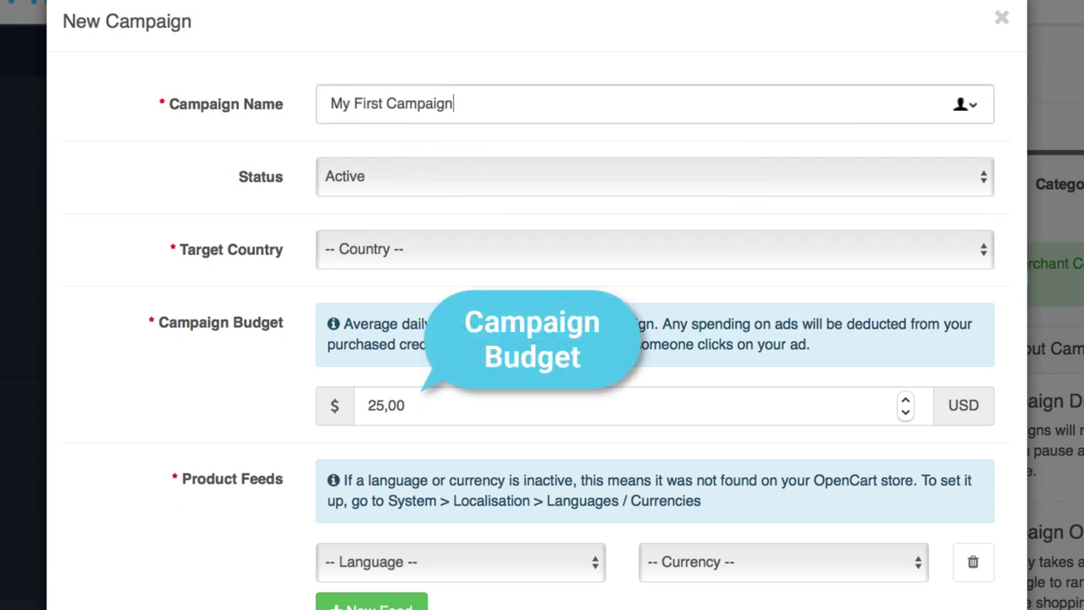
left_click(412, 170)
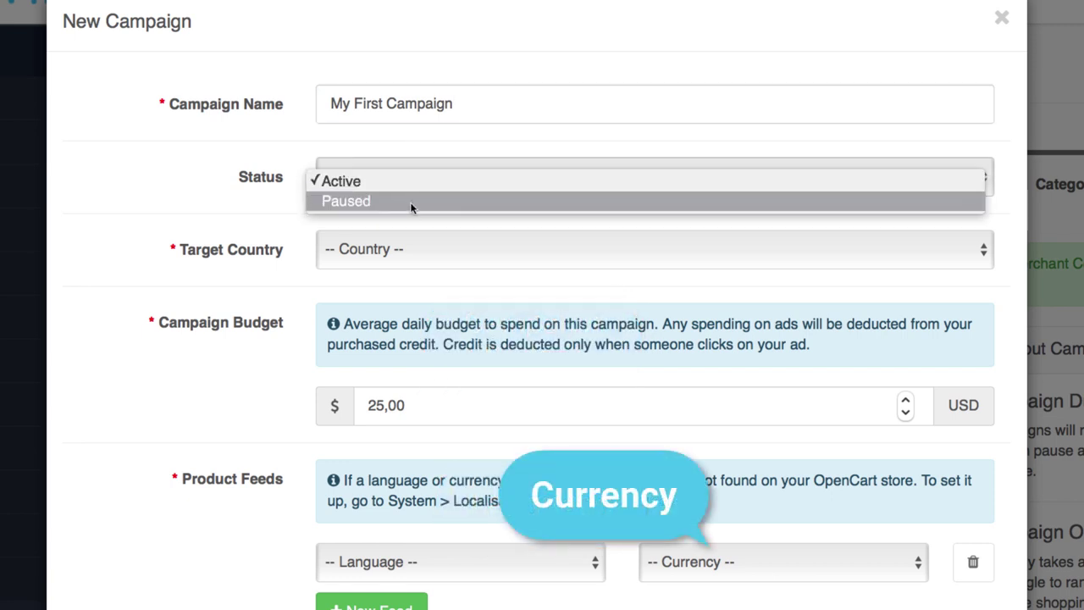
left_click(412, 202)
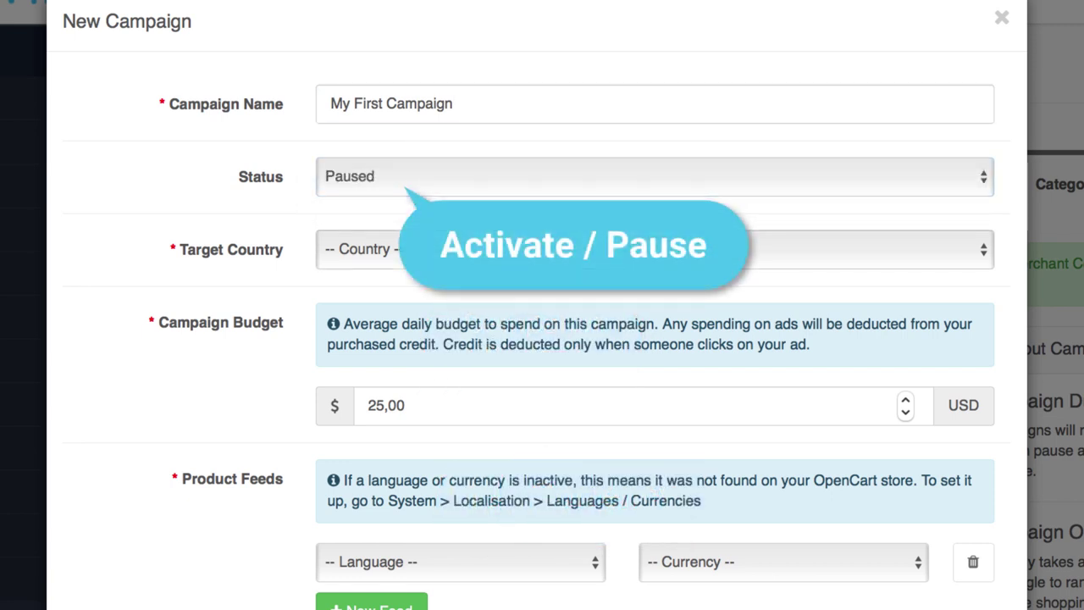
left_click(423, 249)
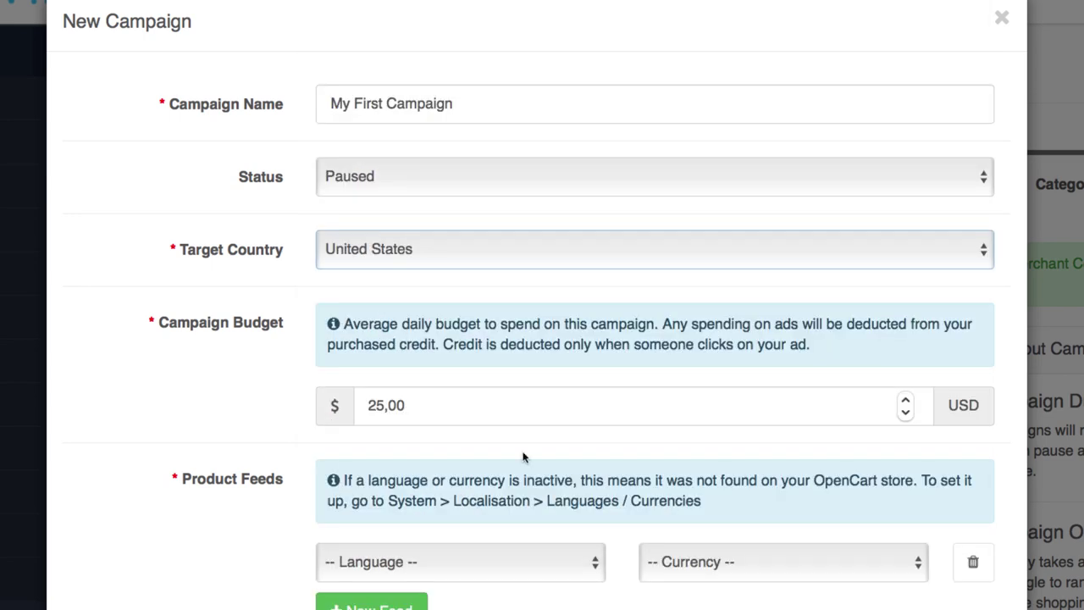
- Set the product feed to English and US Dollar (USD), then save the campaign
left_click(460, 561)
left_click(460, 580)
left_click(783, 562)
left_click(742, 500)
left_click(982, 580)
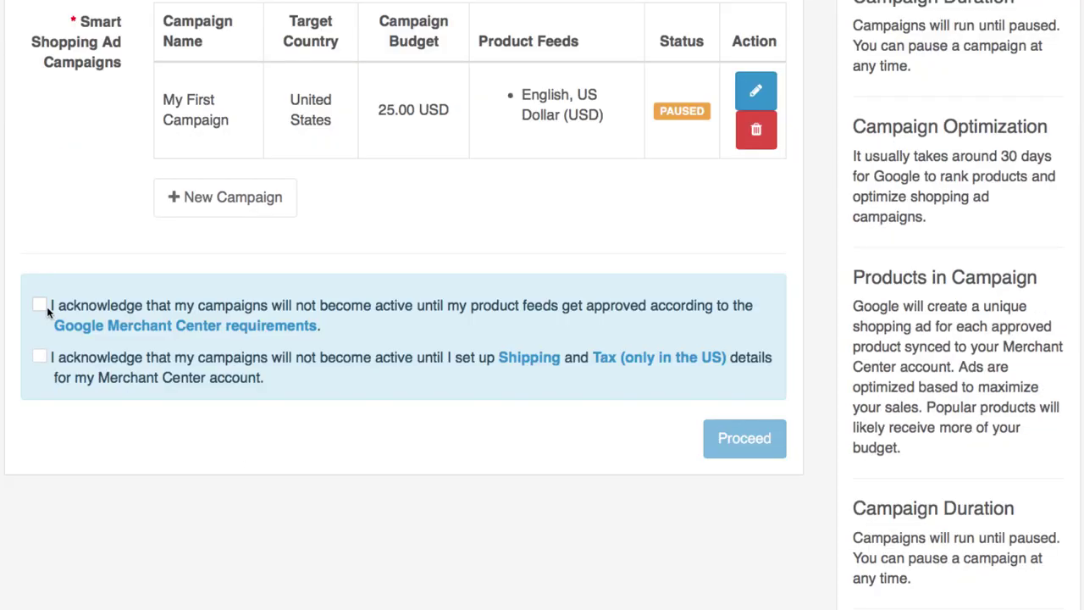
- Tick the feed-approval and shipping/tax acknowledgements, then proceed to Step 4, Shipping & Taxes
left_click(40, 303)
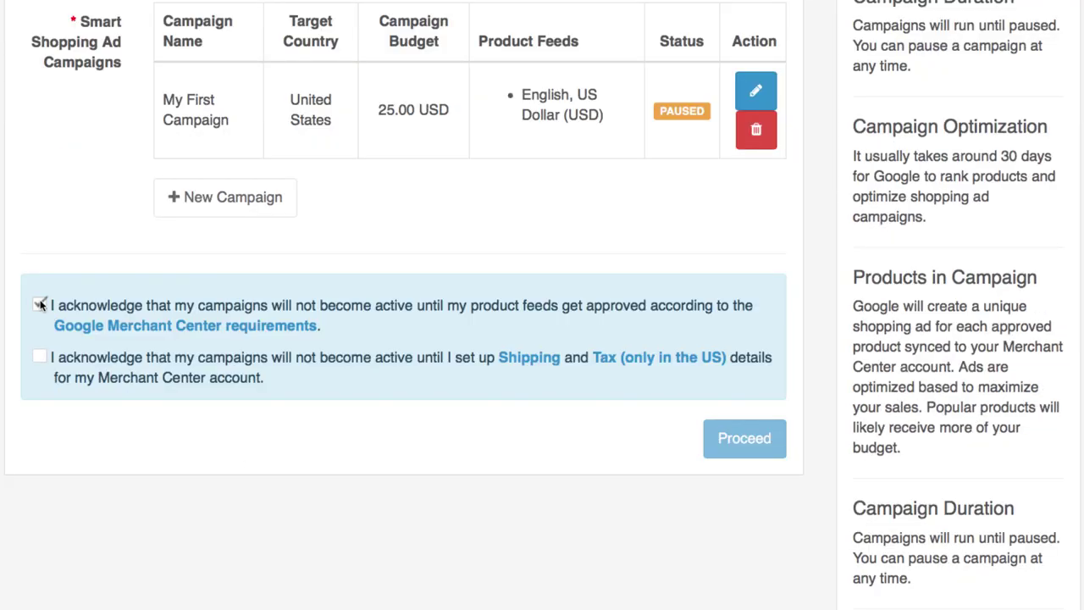
left_click(39, 355)
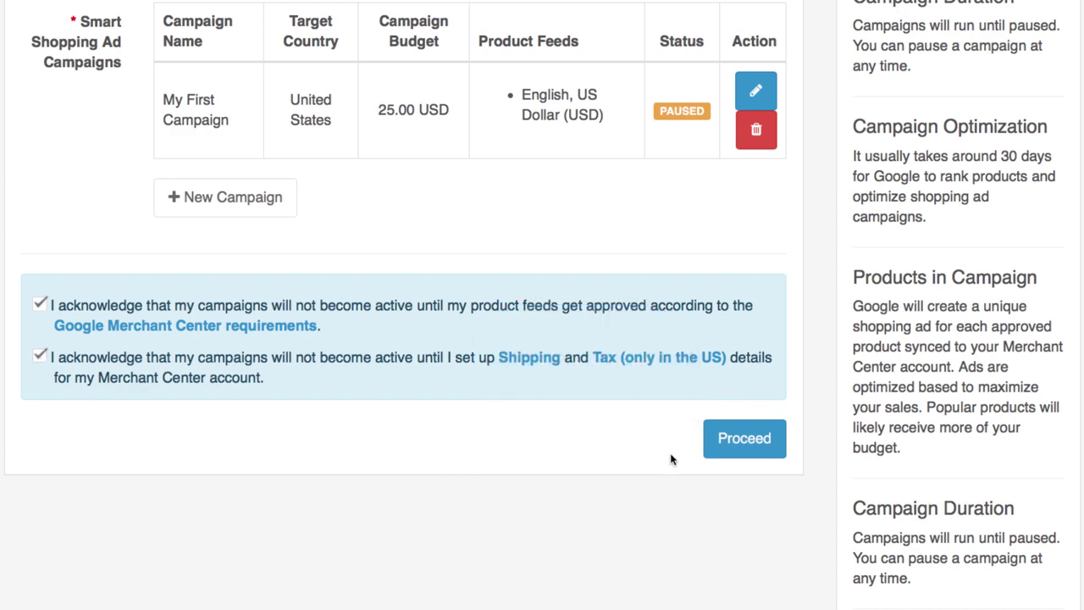
left_click(726, 451)
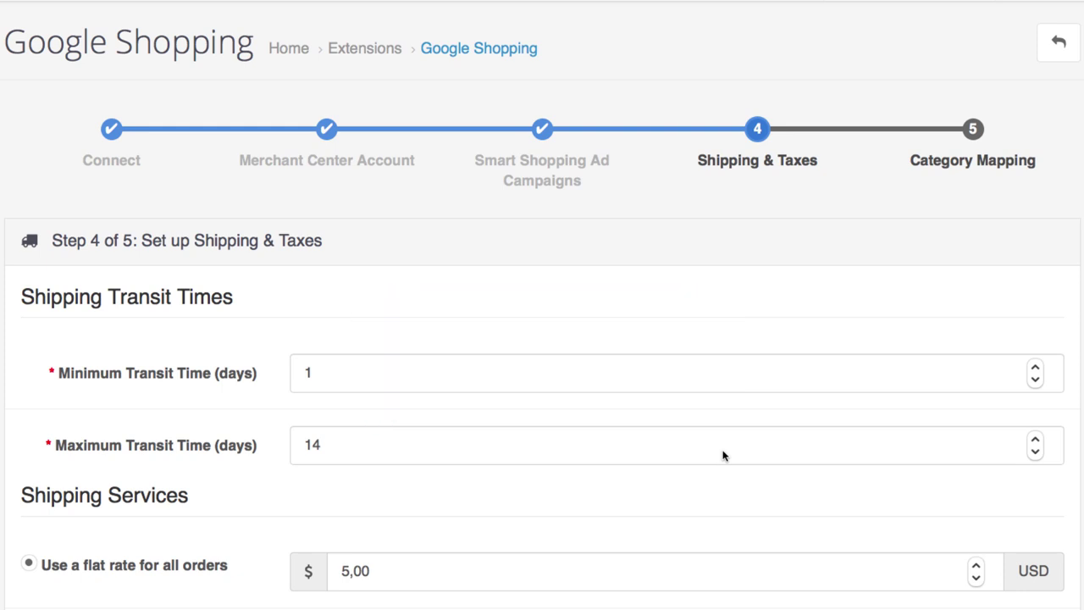
- Try the distribution-center and Merchant Center shipping options, ending on flat-rate shipping for all orders
scroll(722, 456, "down", 3)
scroll(722, 456, "down", 1)
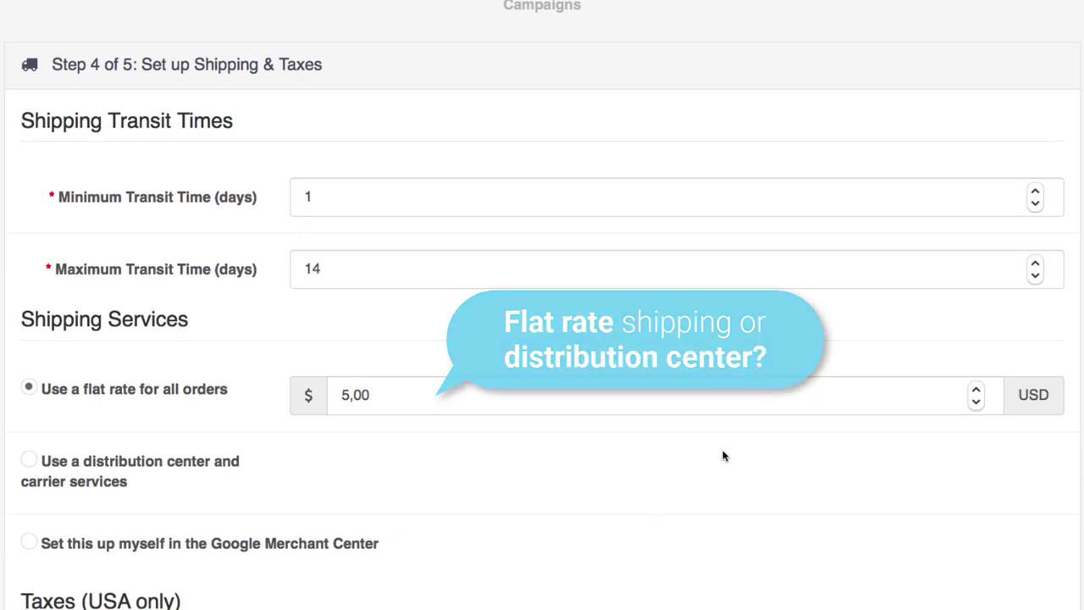
left_click(199, 466)
scroll(198, 467, "down", 5)
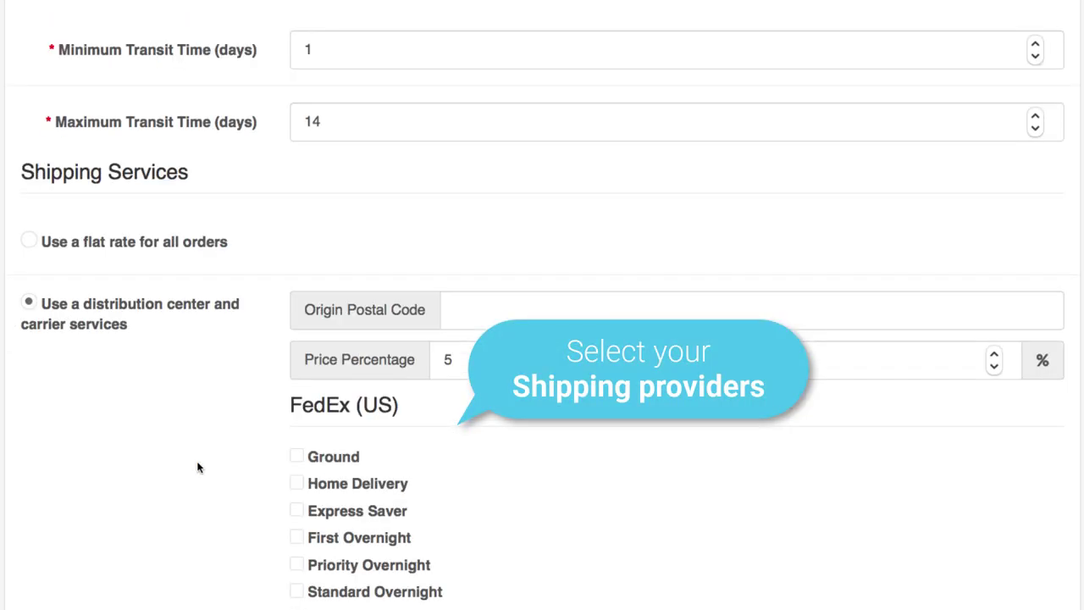
scroll(198, 467, "down", 7)
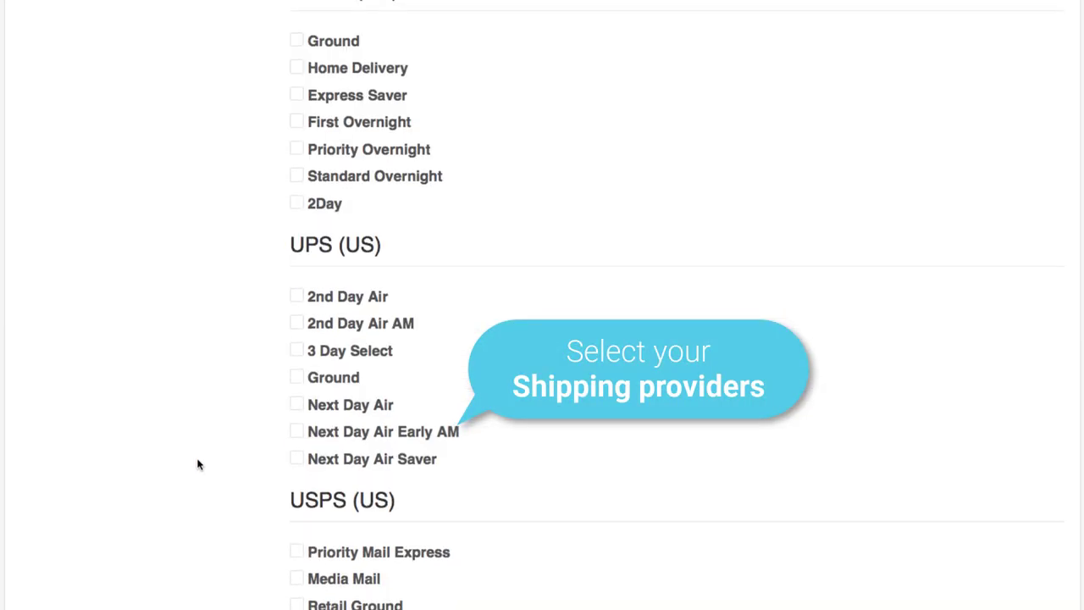
scroll(198, 464, "up", 9)
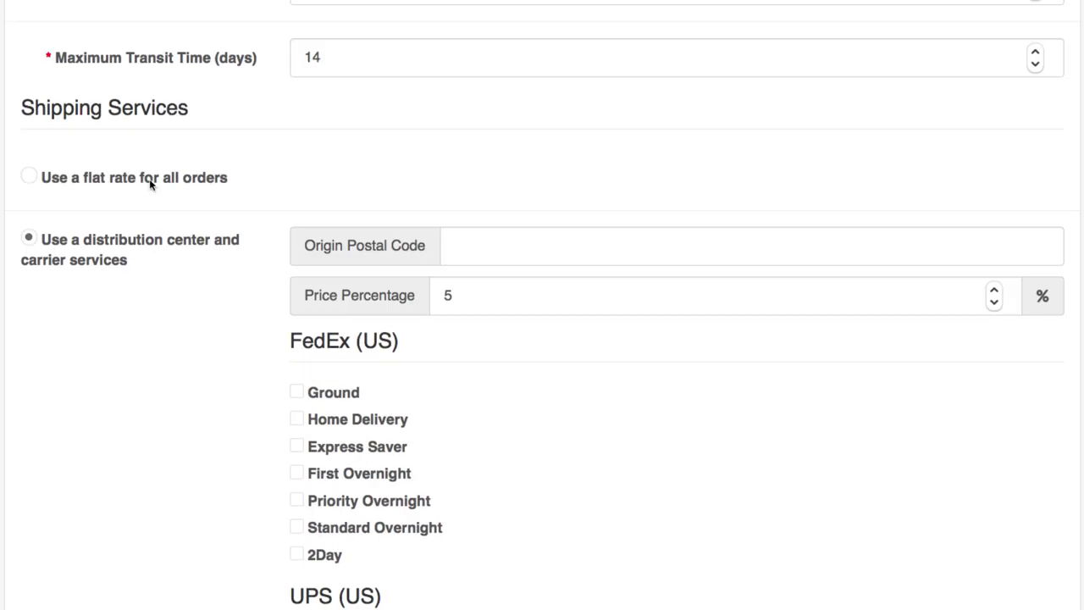
left_click(152, 180)
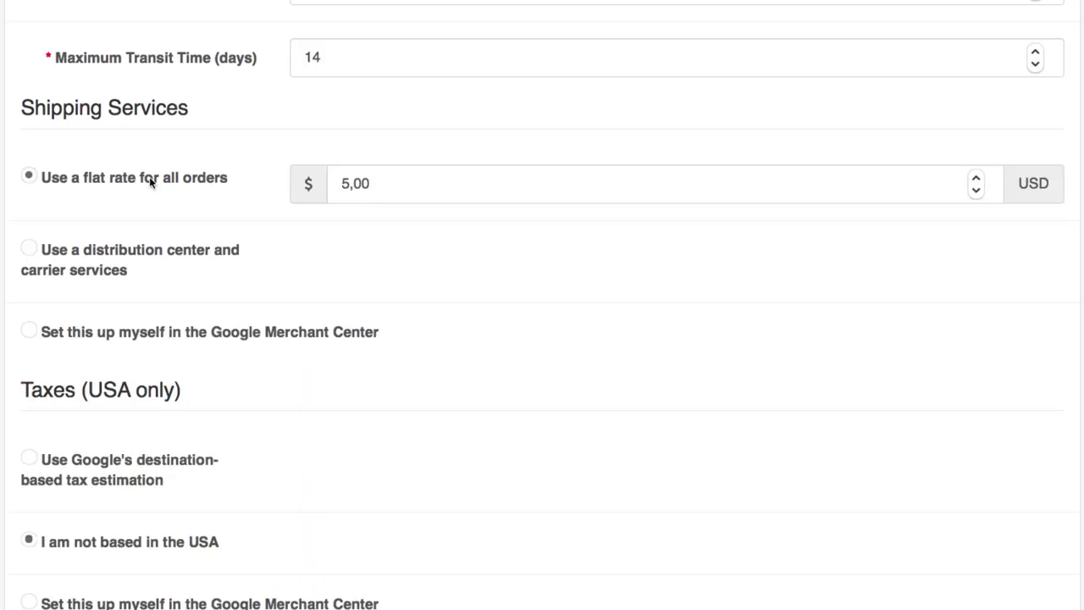
left_click(179, 335)
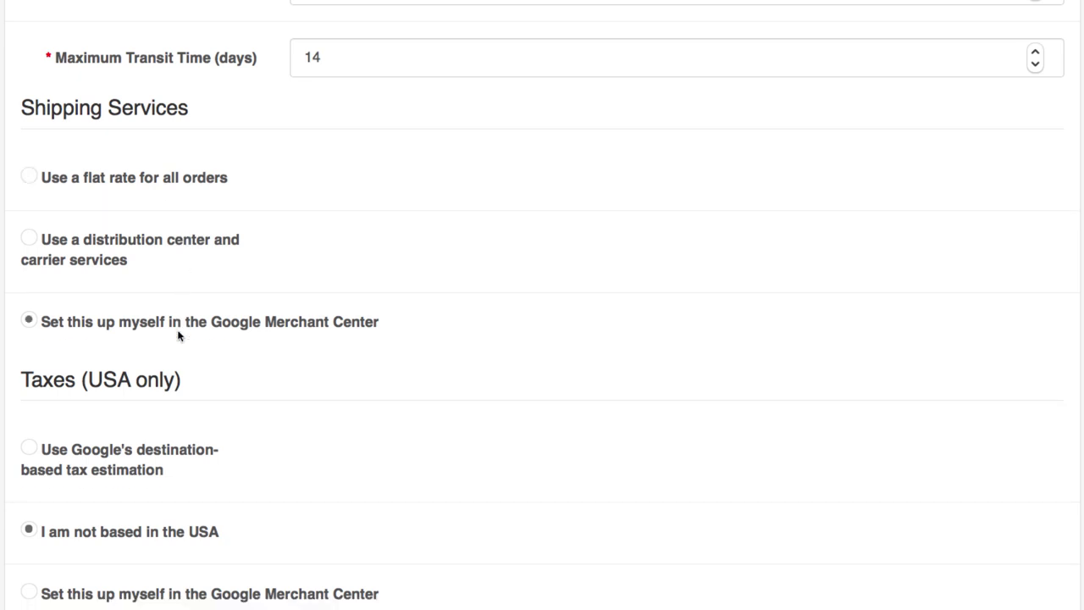
left_click(178, 177)
- Try destination-based tax estimation, then mark the store 'not based in the USA' and proceed
scroll(267, 470, "down", 3)
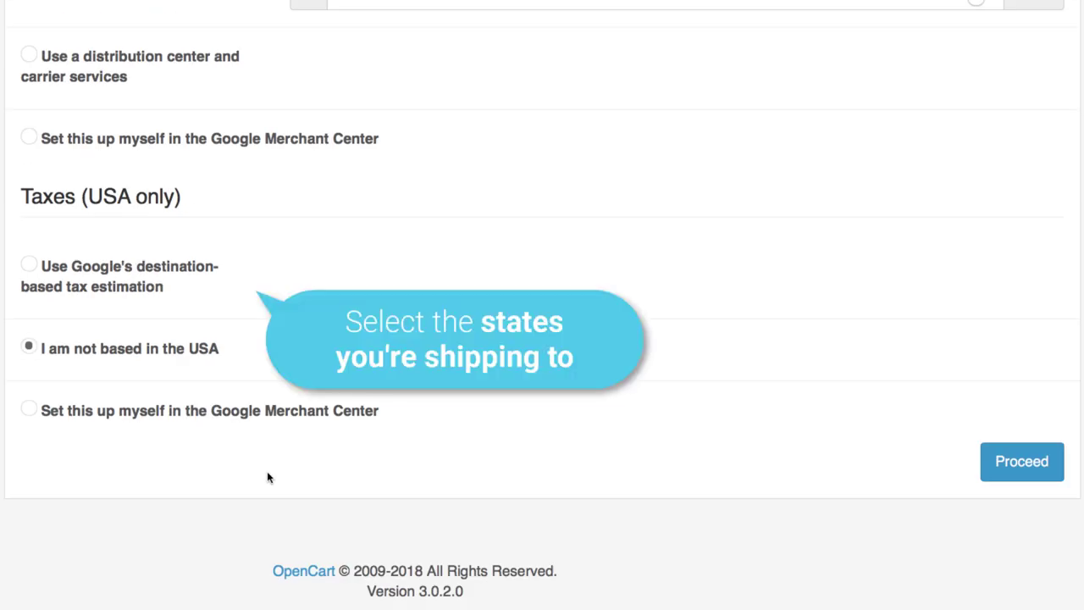
left_click(155, 275)
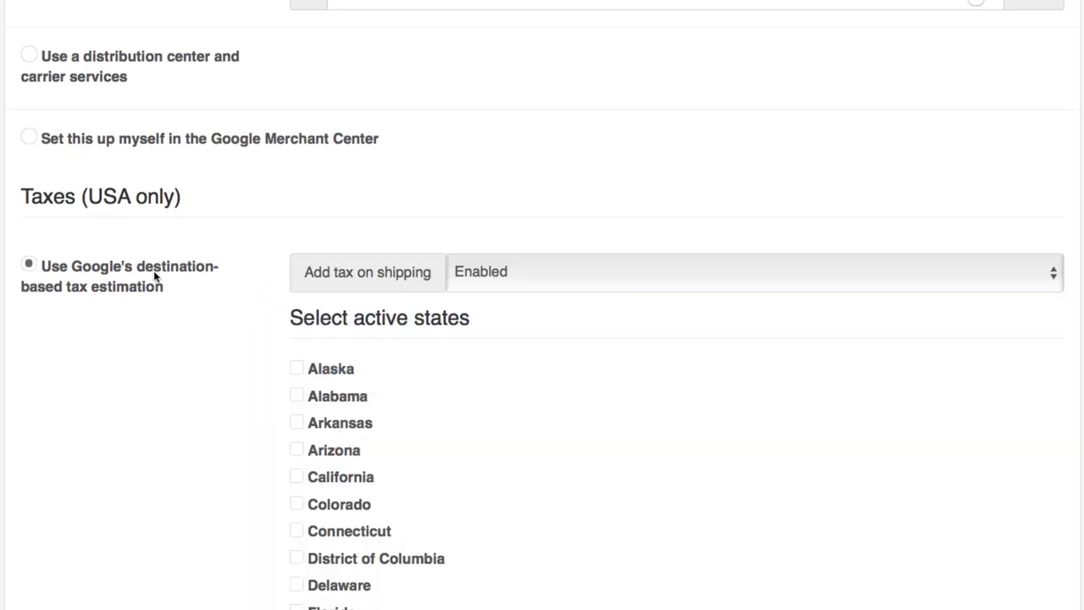
scroll(162, 478, "down", 8)
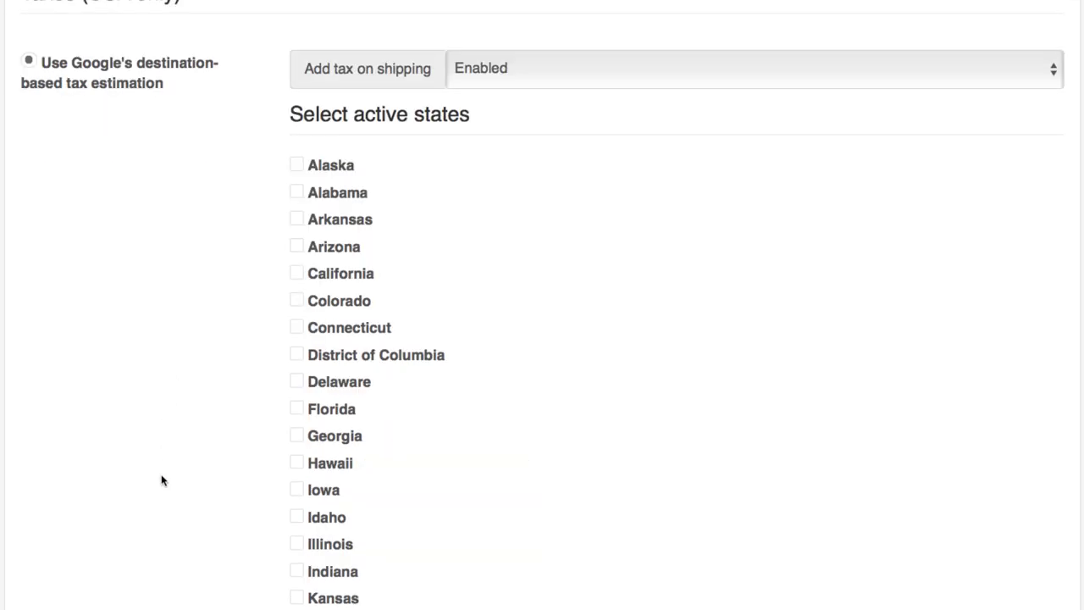
scroll(163, 481, "down", 6)
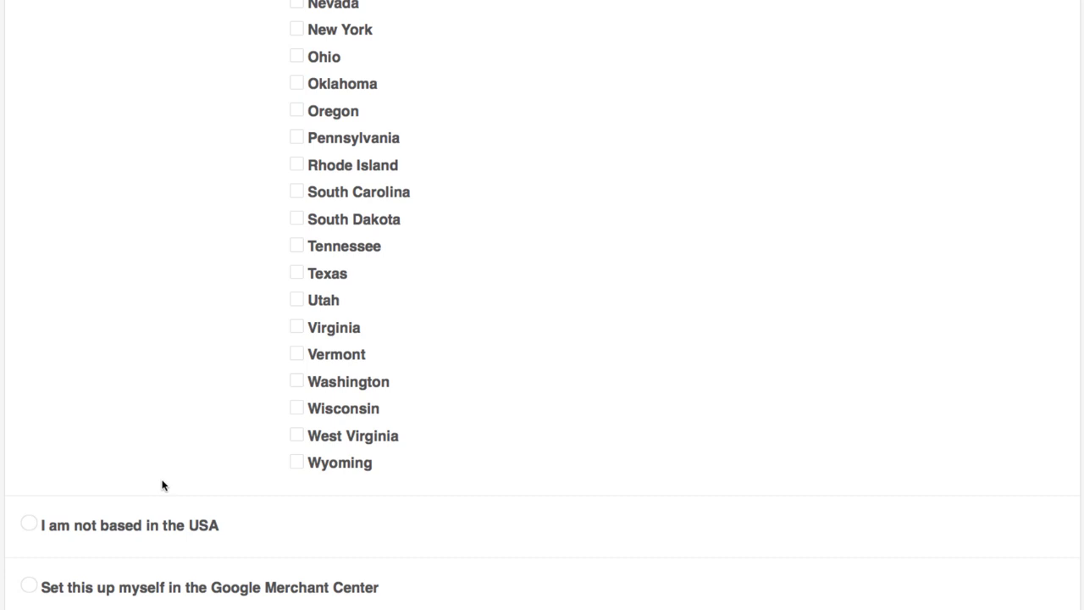
left_click(156, 526)
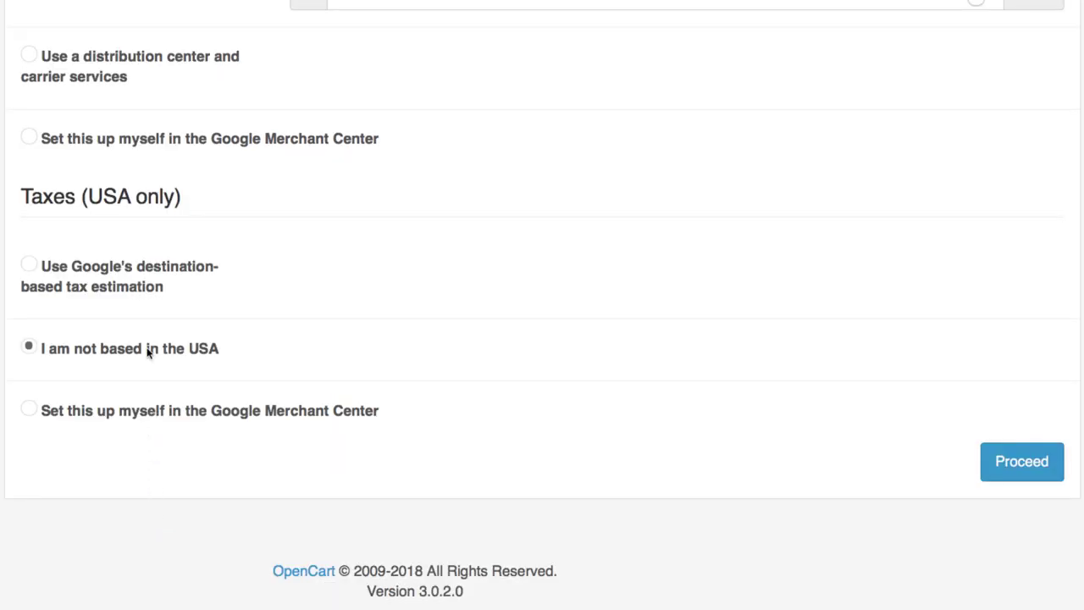
left_click(1044, 468)
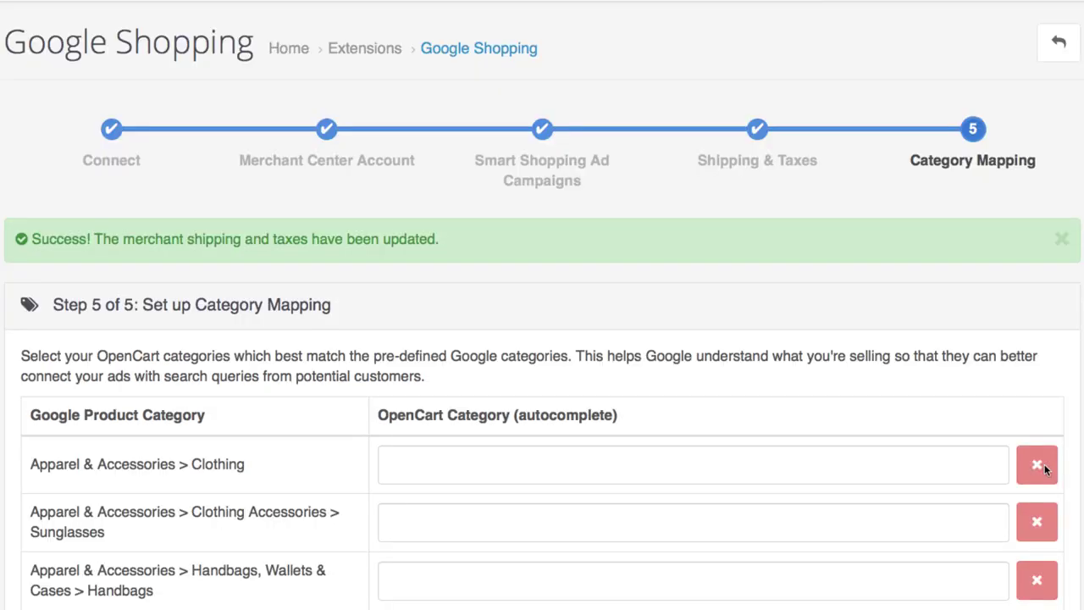
- Map Video Game Software to 'Software', clear that mapping again, and proceed with no categories
scroll(1044, 464, "down", 3)
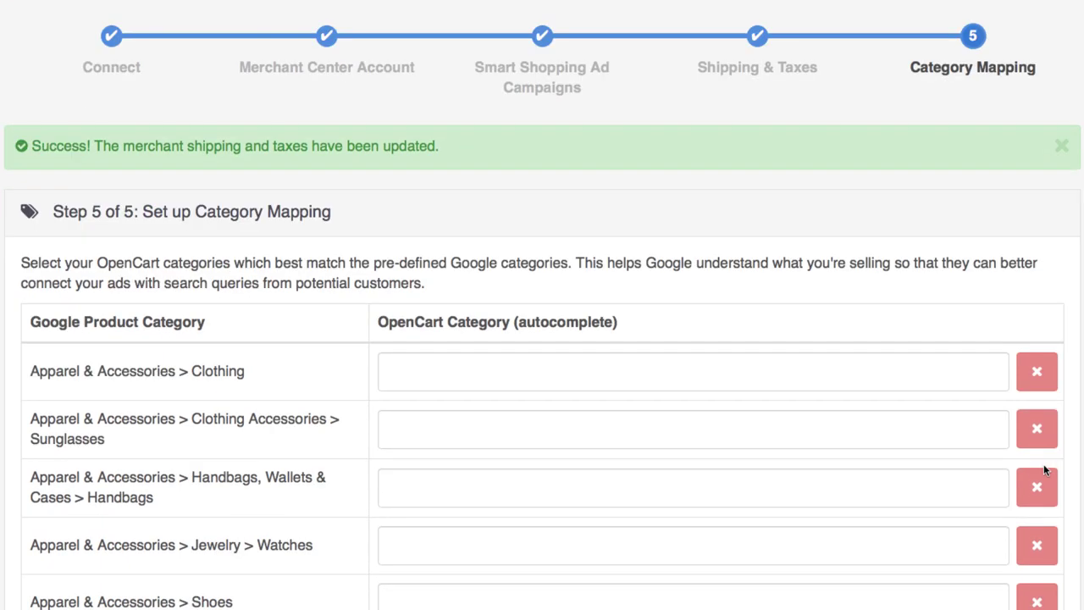
scroll(1042, 466, "down", 4)
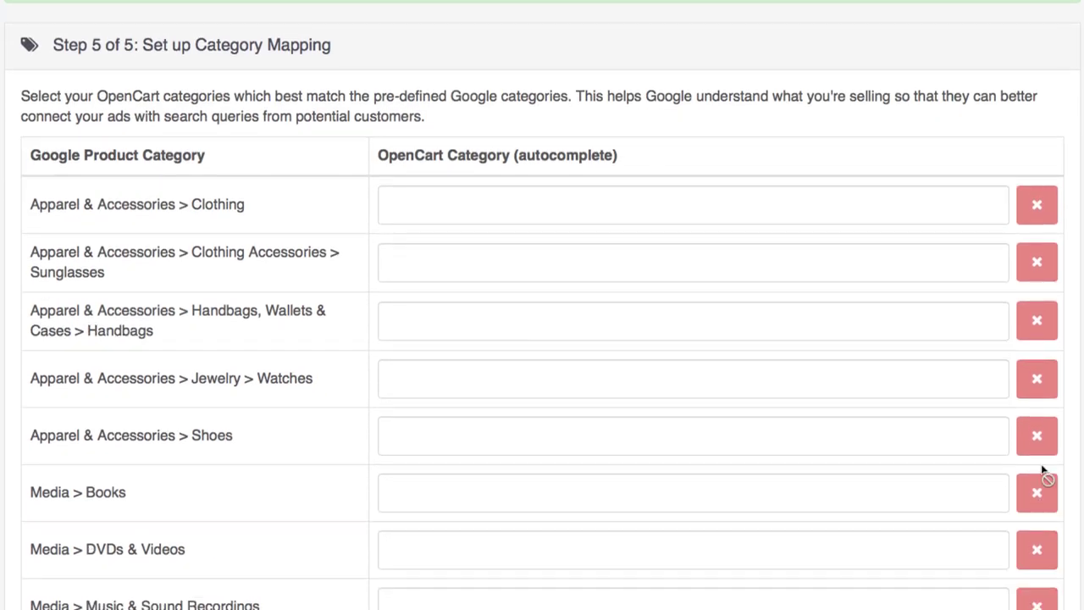
scroll(1043, 473, "down", 2)
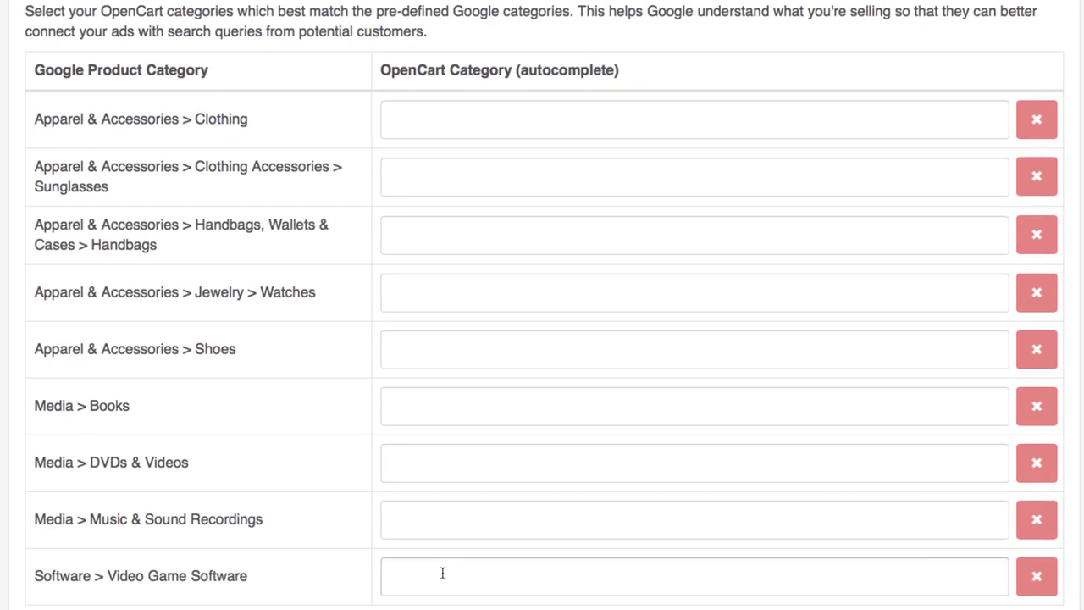
left_click(445, 575)
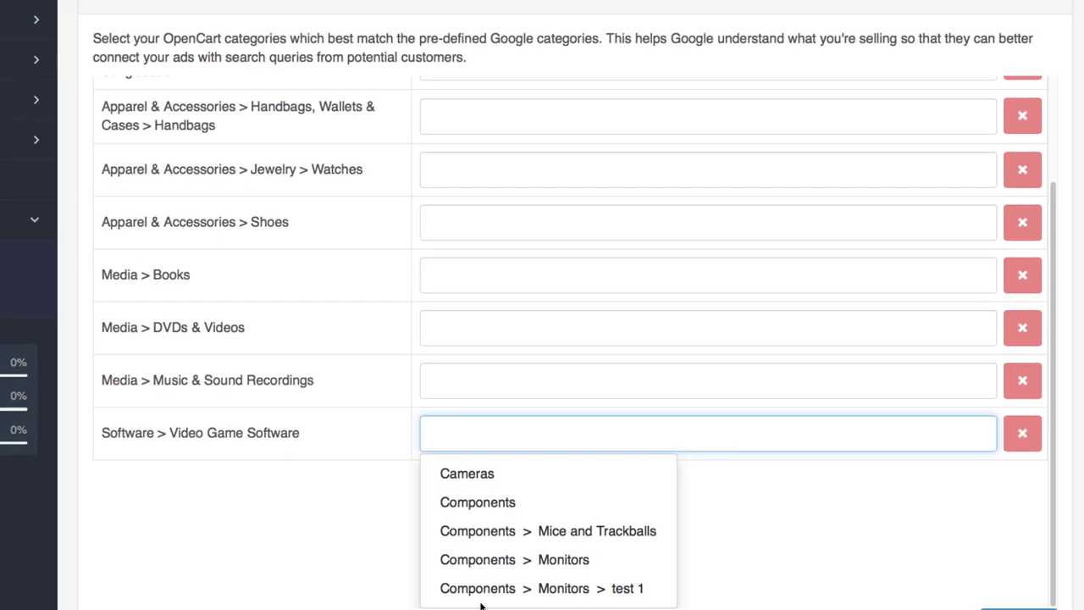
type("soft")
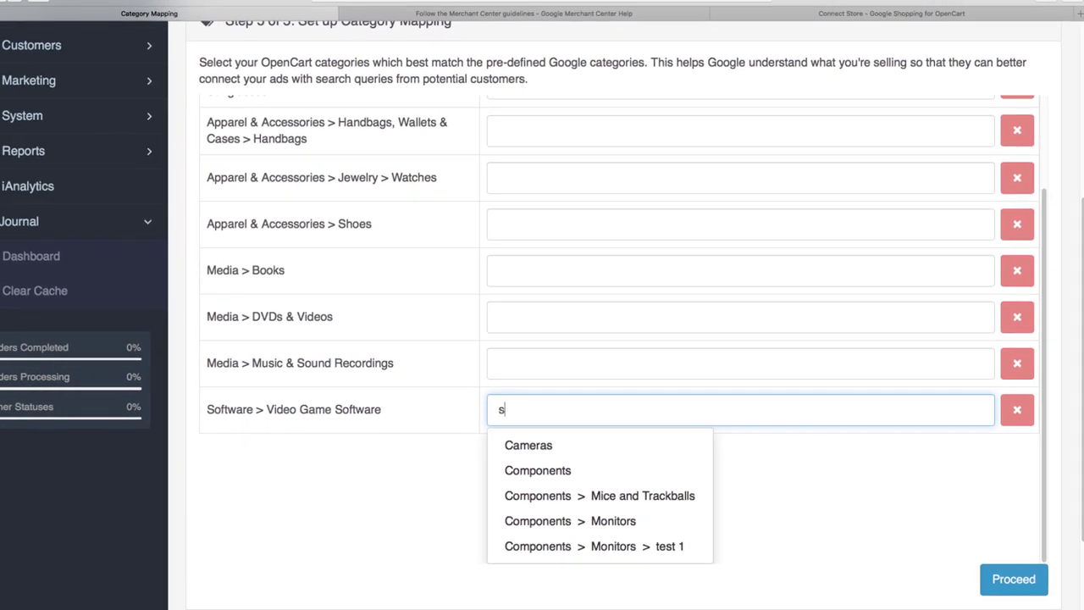
left_click(562, 544)
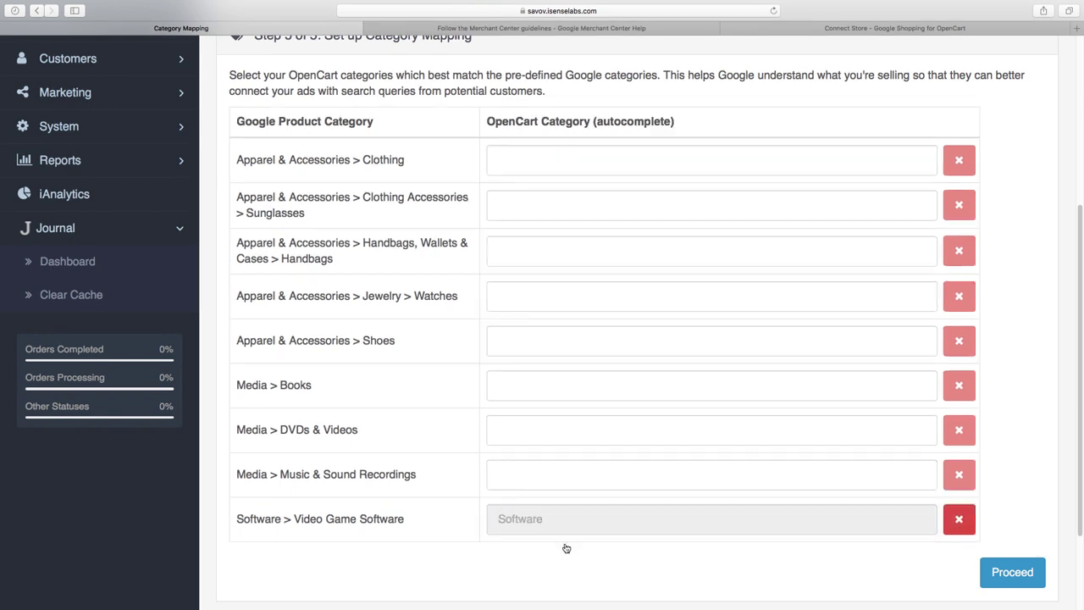
left_click(964, 526)
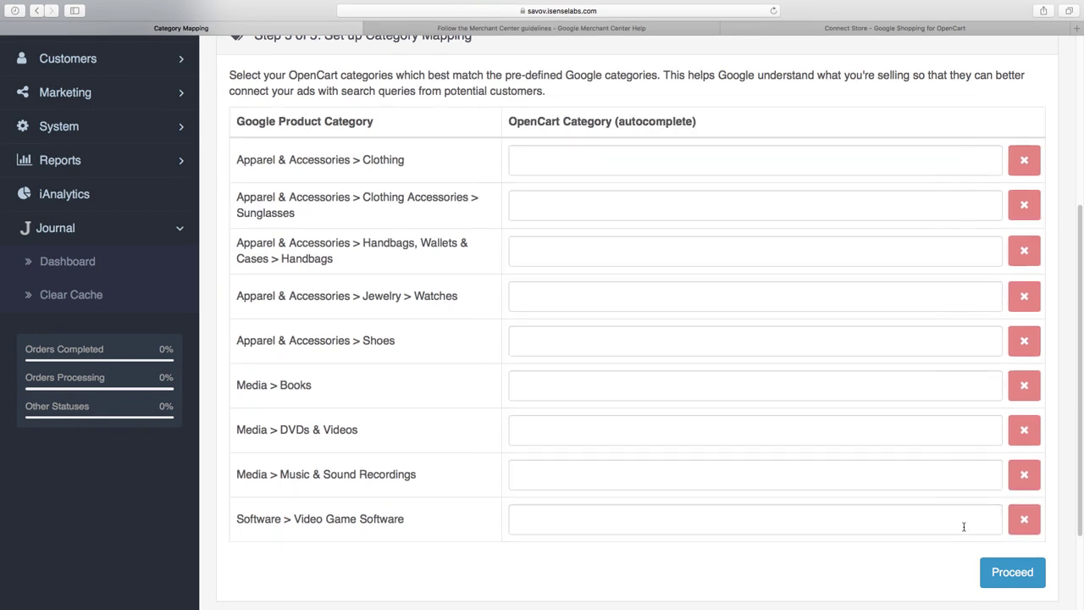
left_click(1004, 574)
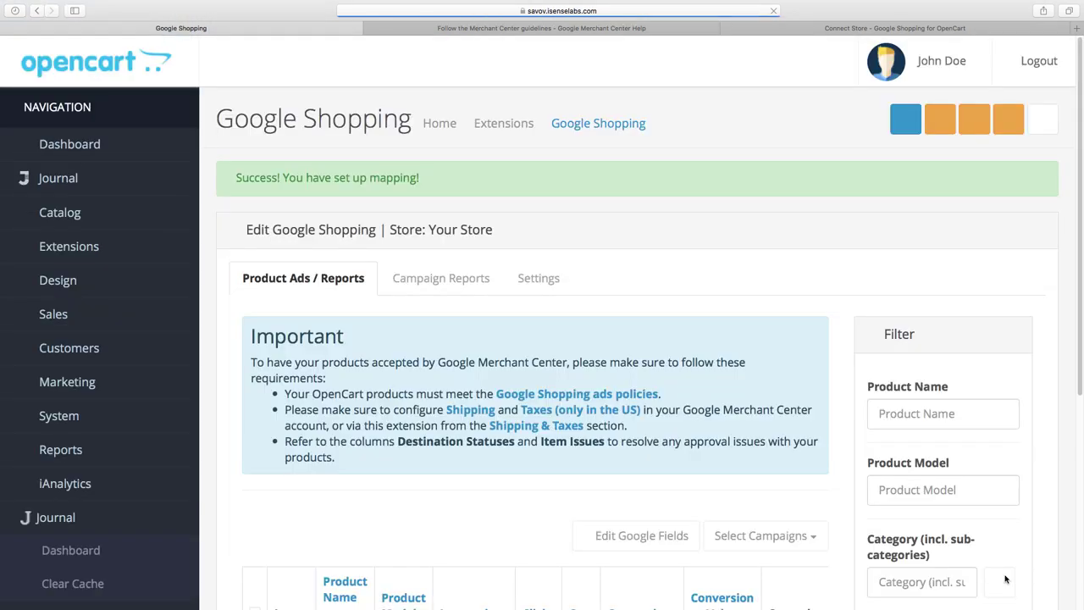